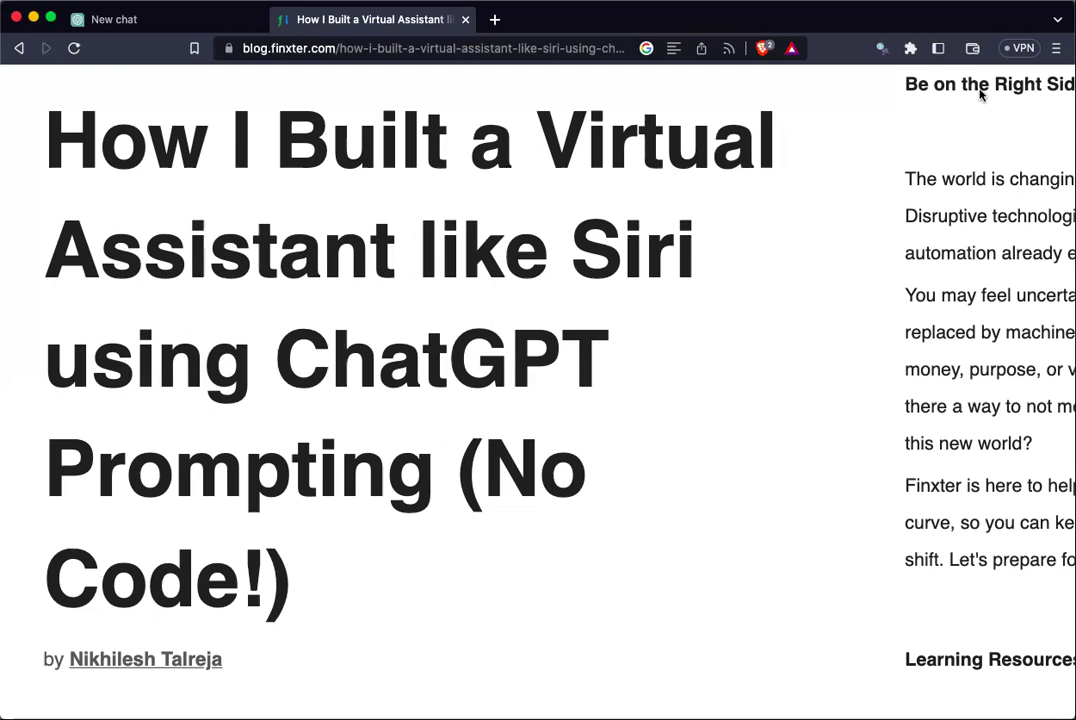
# - Switch to the new chat and discard the accidentally pasted meeting link
pyautogui.click(131, 25)
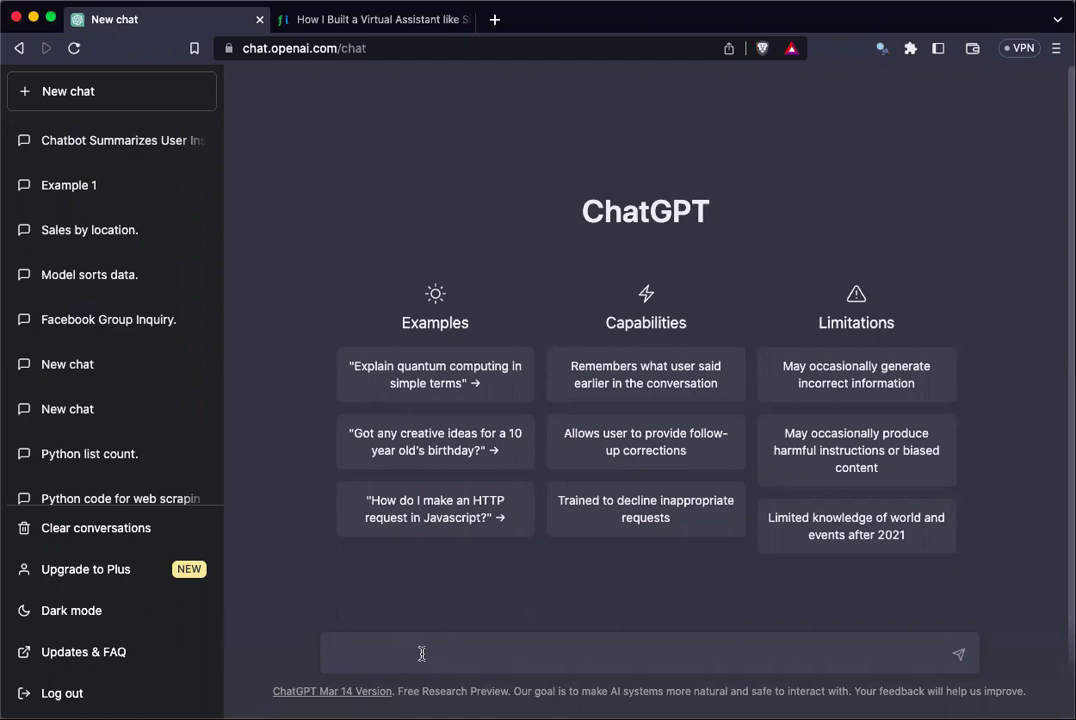
pyautogui.press('super+v')
pyautogui.press('super+a')
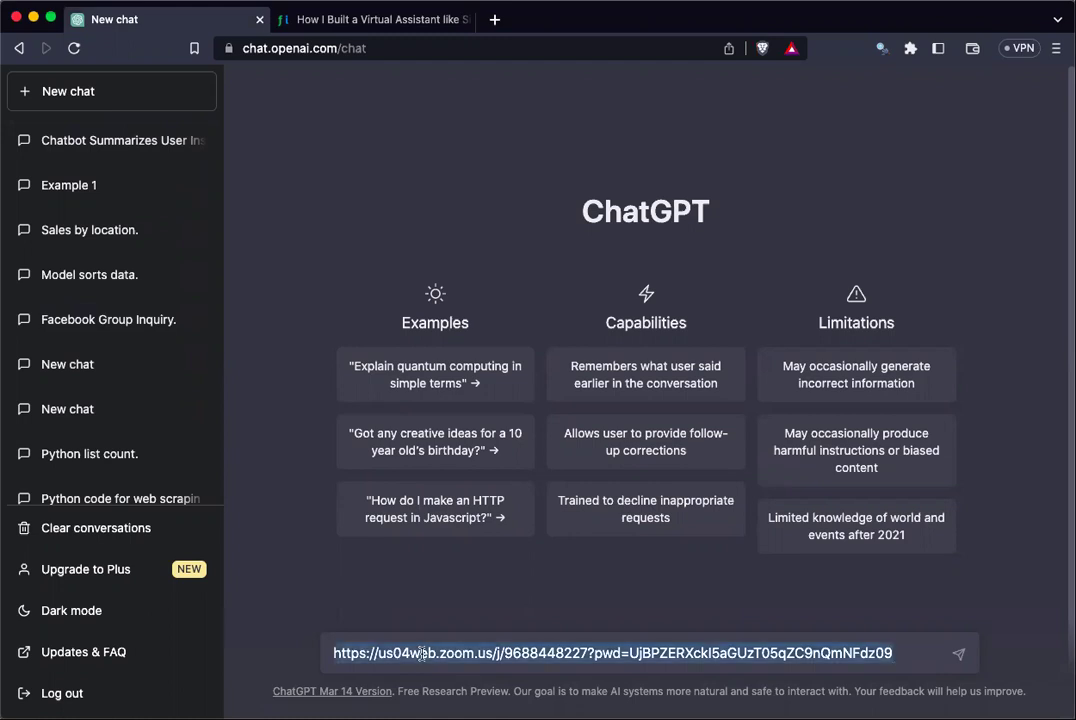
pyautogui.press('BackSpace')
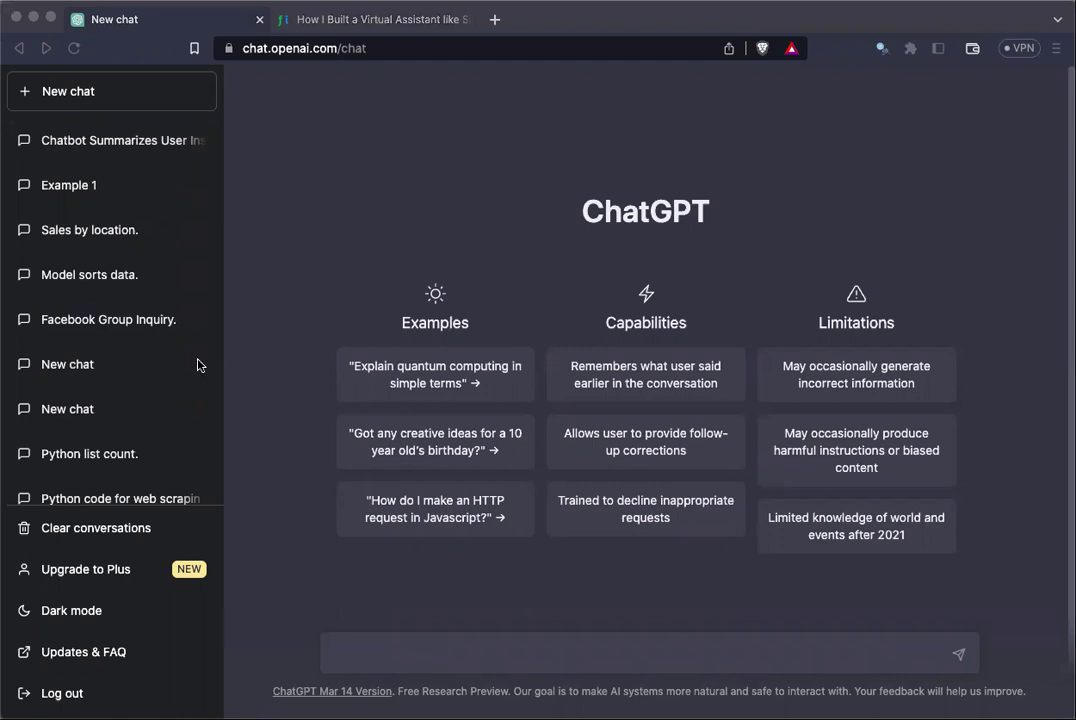
# - Paste the long assistant prompt and trim off its two trailing request lines
pyautogui.click(306, 396)
pyautogui.press('super+v')
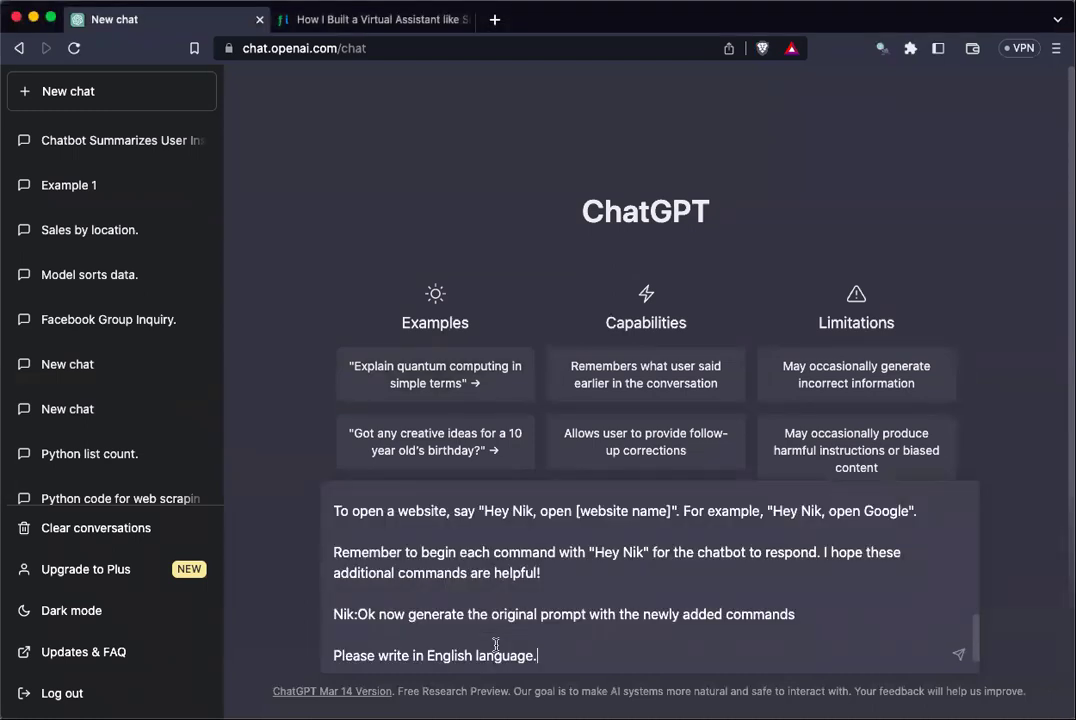
pyautogui.press('Up')
pyautogui.press('Up')
pyautogui.hotkey('shift', 'Right')
pyautogui.hotkey('shift', 'Down')
pyautogui.hotkey('shift', 'Down')
pyautogui.hotkey('shift', 'Down')
pyautogui.press('BackSpace')
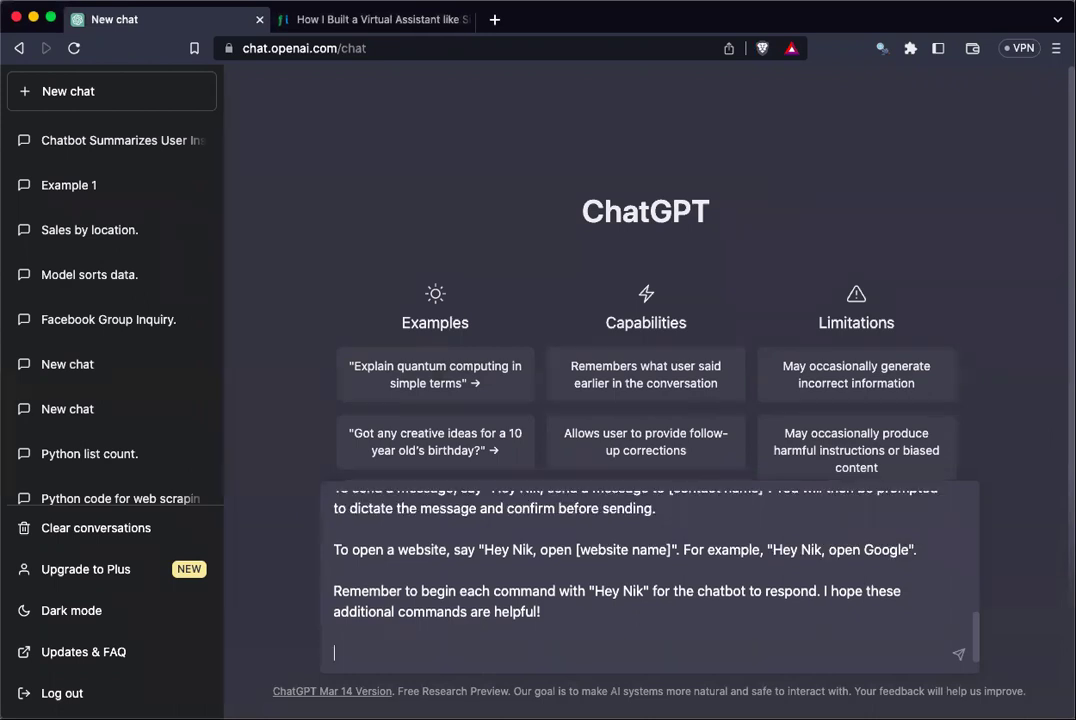
pyautogui.press('BackSpace')
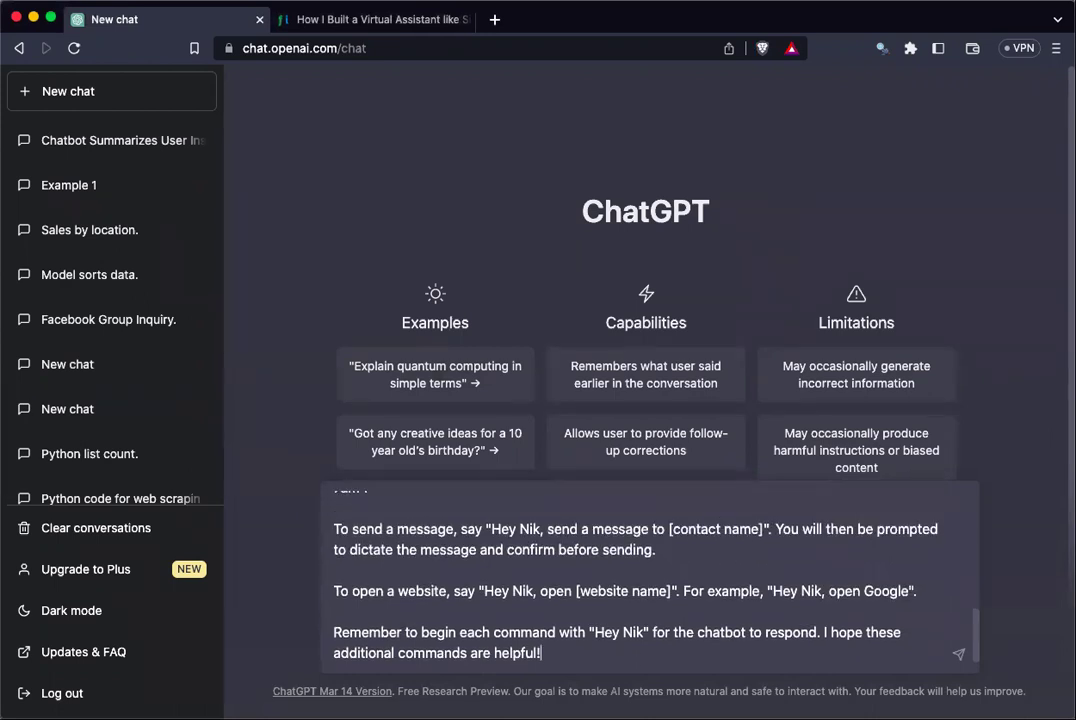
# - Clear the whole drafted prompt so the message box is empty
pyautogui.press('Up')
pyautogui.press('Up')
pyautogui.press('Up')
pyautogui.press('Up')
pyautogui.press('Up')
pyautogui.press('Up')
pyautogui.press('Up')
pyautogui.press('Up')
pyautogui.press('Up')
pyautogui.press('Up')
pyautogui.press('Up')
pyautogui.press('Up')
pyautogui.press('Up')
pyautogui.press('Up')
pyautogui.press('Up')
pyautogui.press('Up')
pyautogui.press('Up')
pyautogui.press('Up')
pyautogui.press('Up')
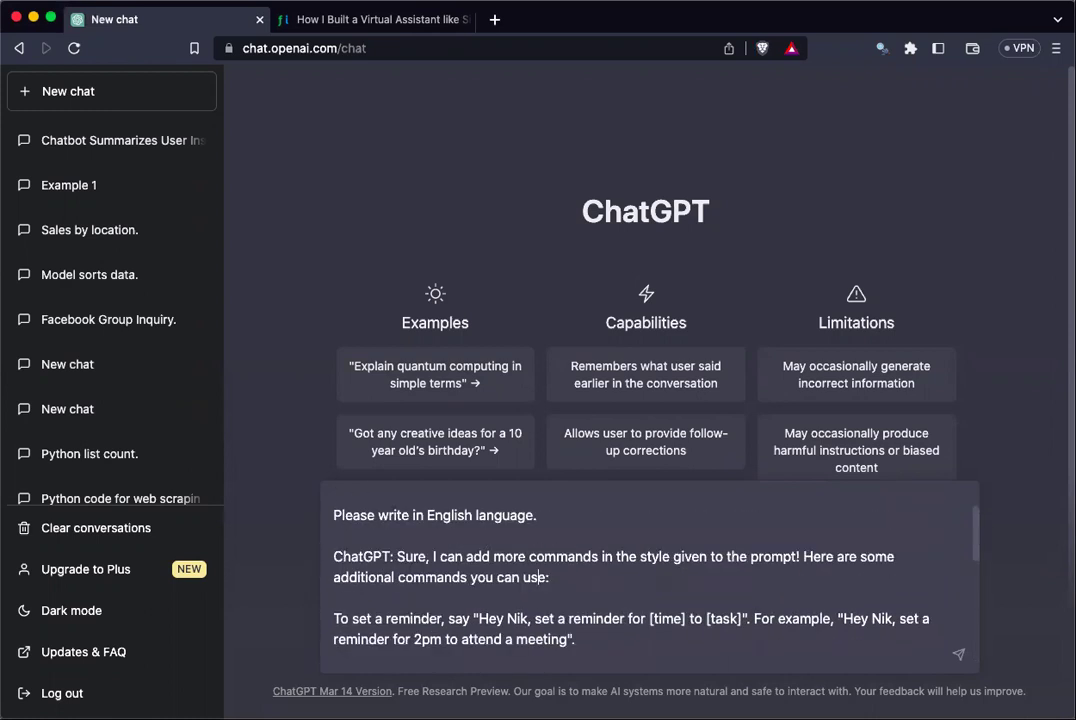
pyautogui.scroll(2, 440, 555)
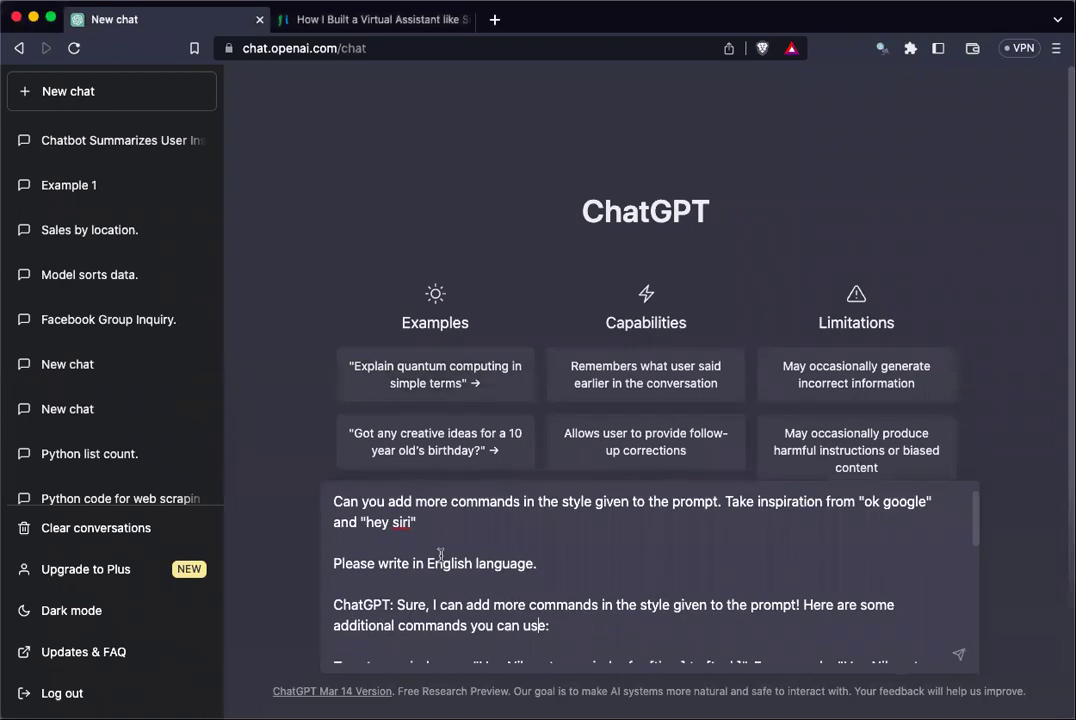
pyautogui.press('super+a')
pyautogui.press('BackSpace')
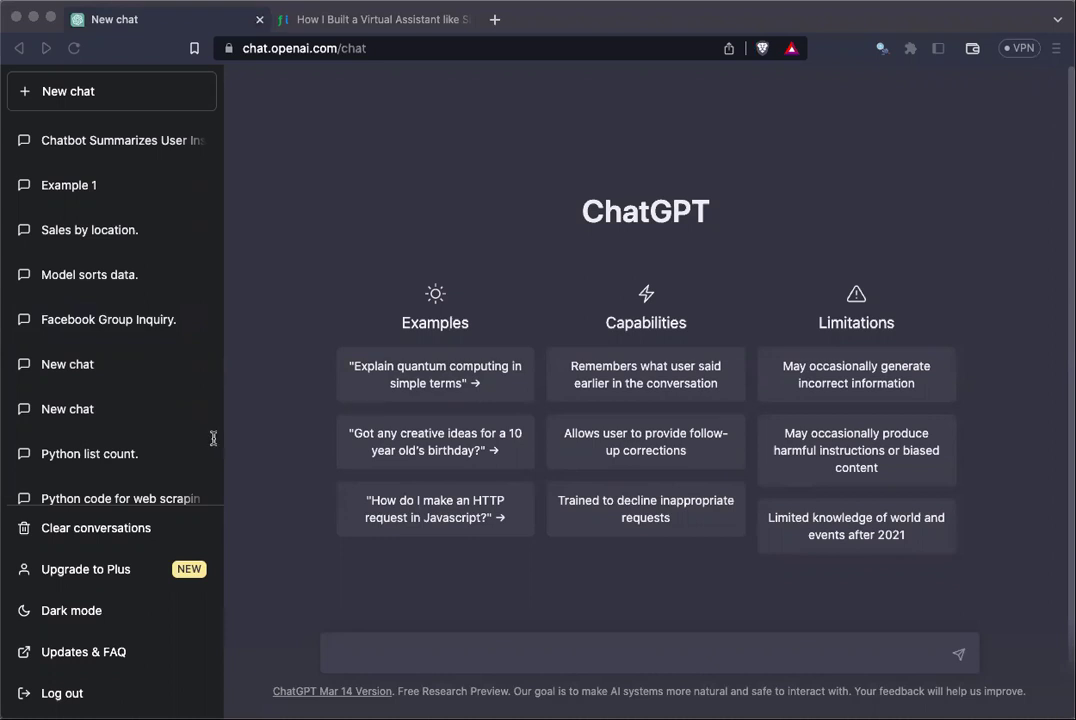
# - Paste the 'Hey Nik' chatbot prompt into the message box and send it to ChatGPT
pyautogui.click(545, 587)
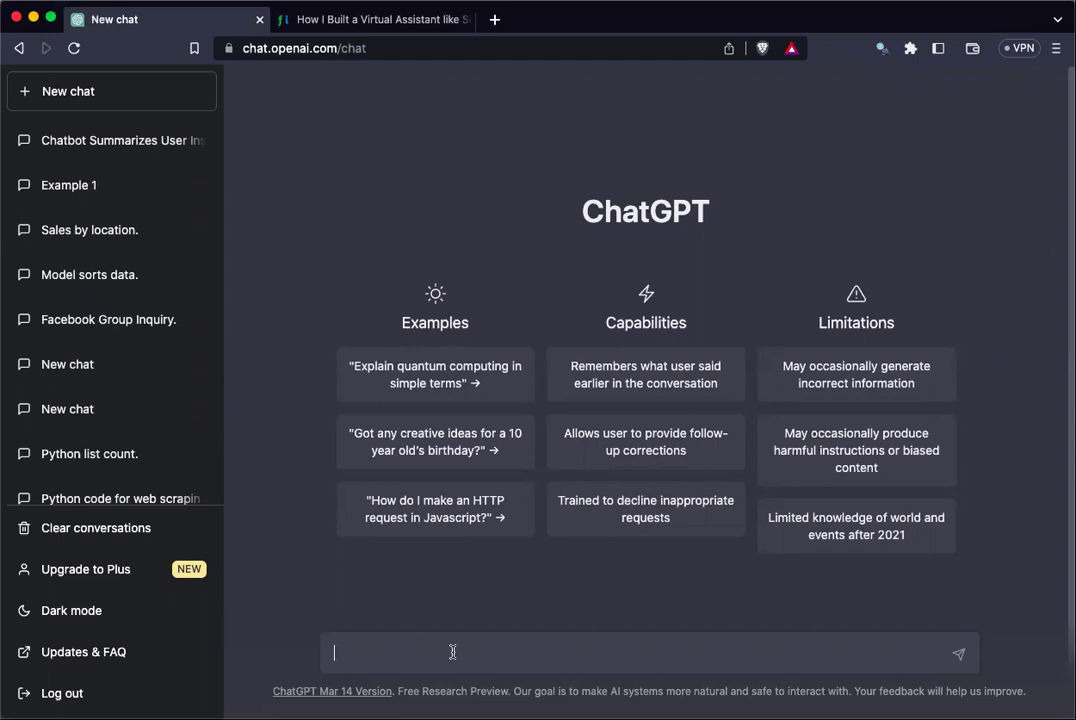
pyautogui.press('super+v')
pyautogui.press('Return')
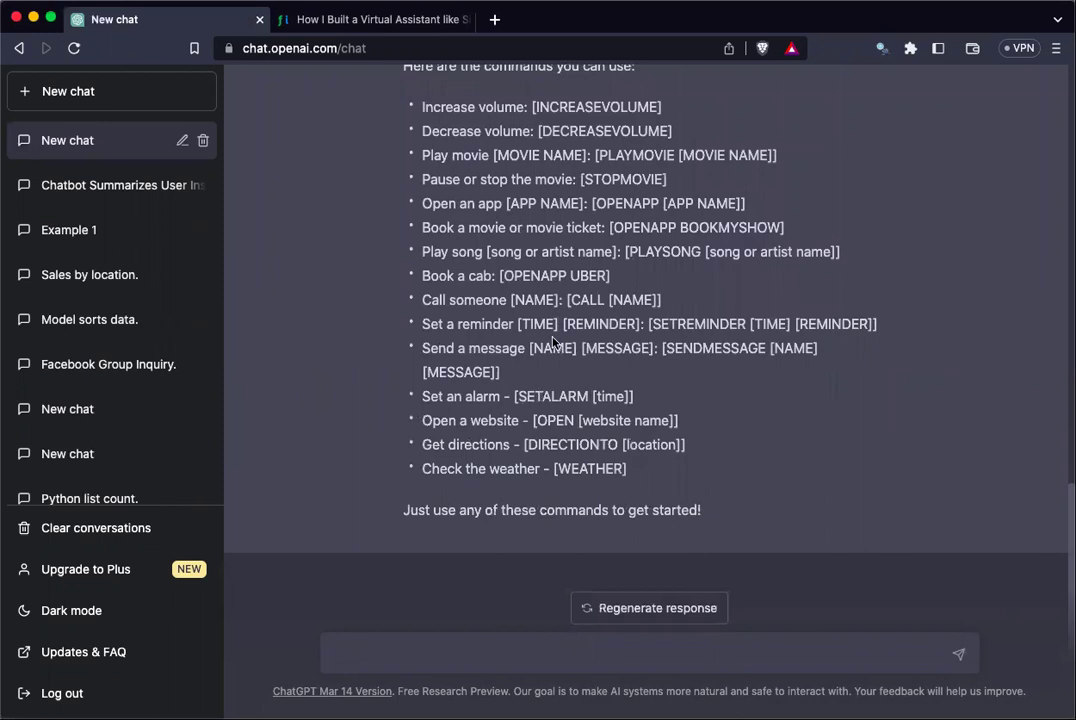
# - Scroll back up to the opening line of the sent Hey Nik prompt
pyautogui.scroll(15, 553, 342)
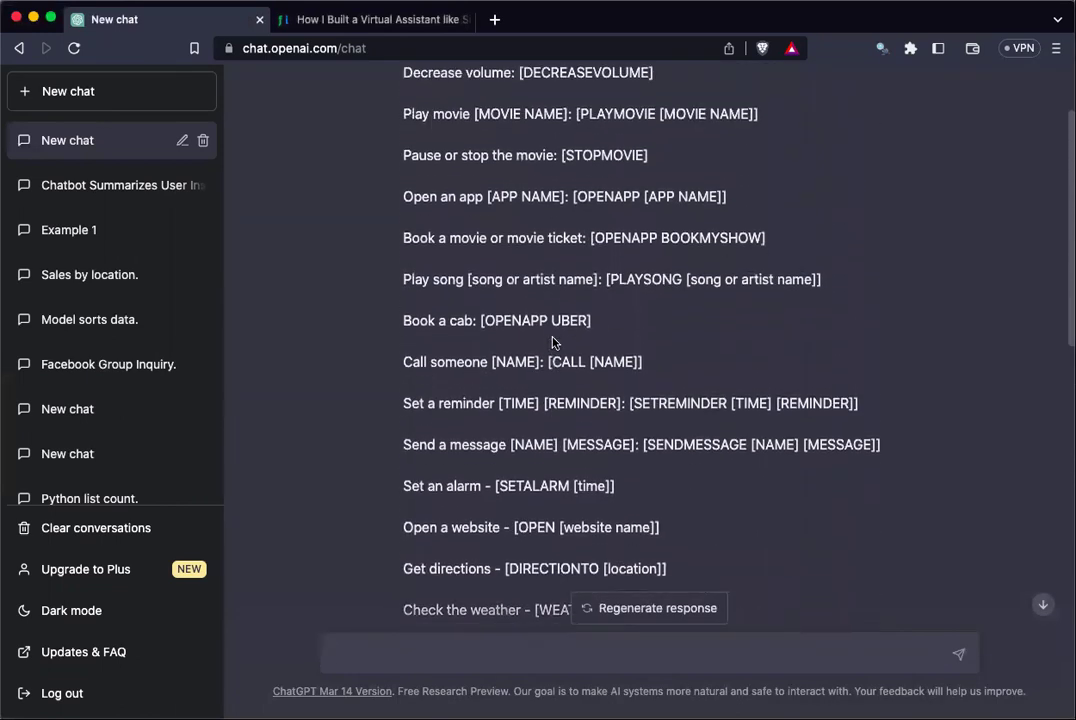
pyautogui.scroll(3, 553, 342)
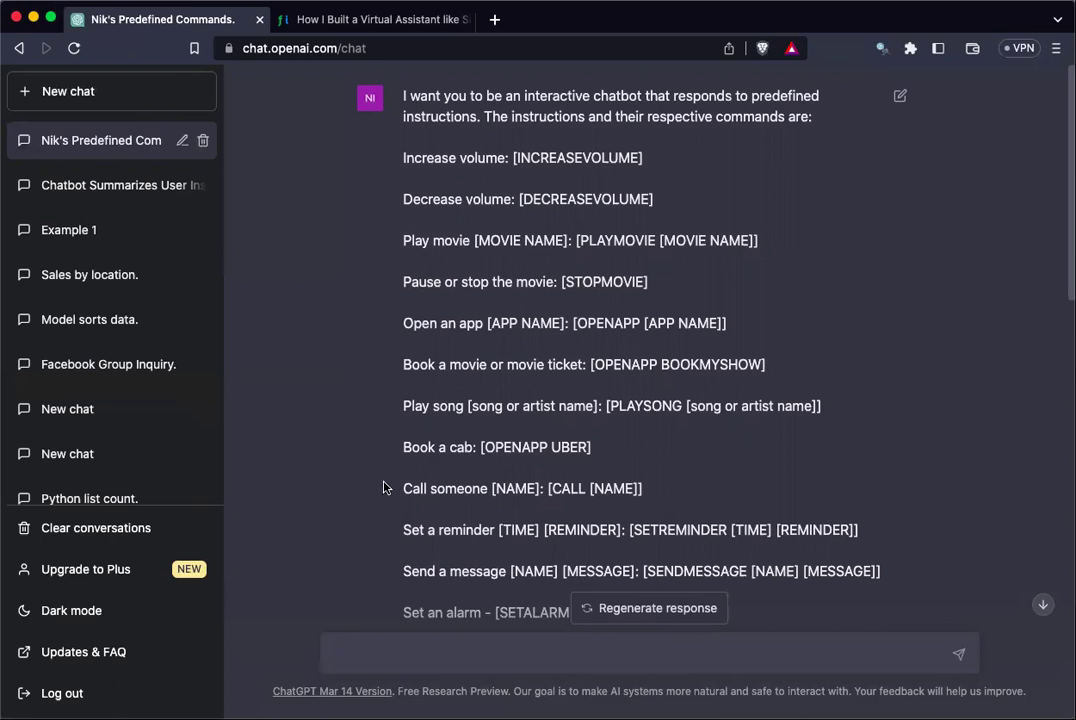
pyautogui.scroll(-2, 384, 487)
pyautogui.scroll(-3, 384, 487)
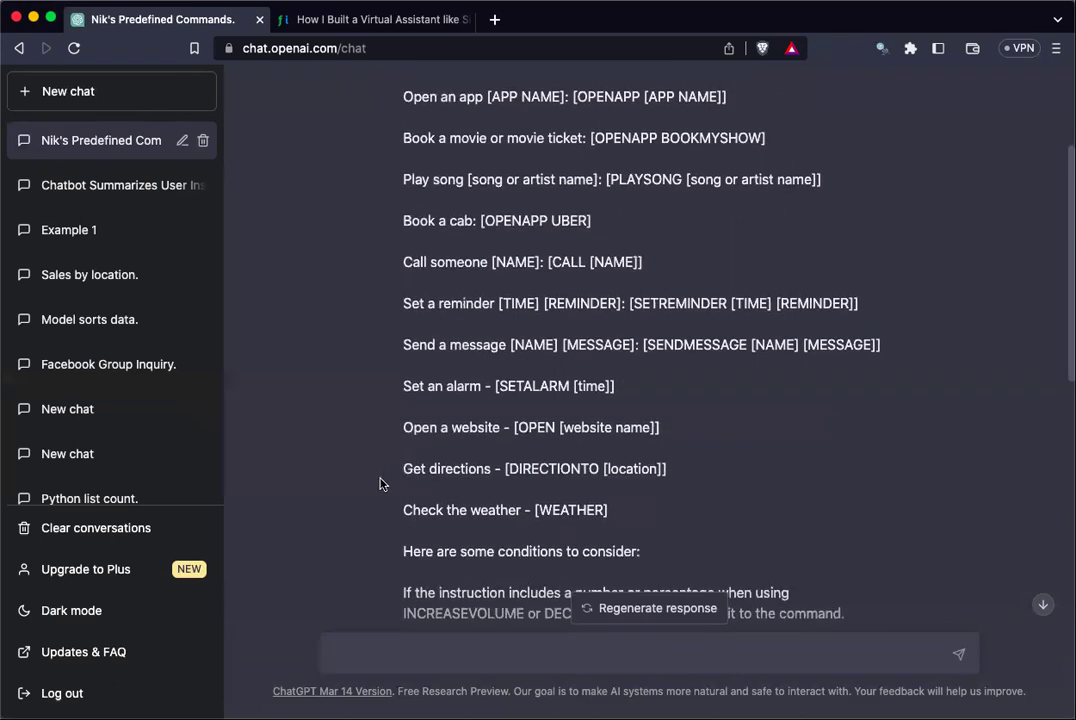
pyautogui.scroll(-1, 380, 484)
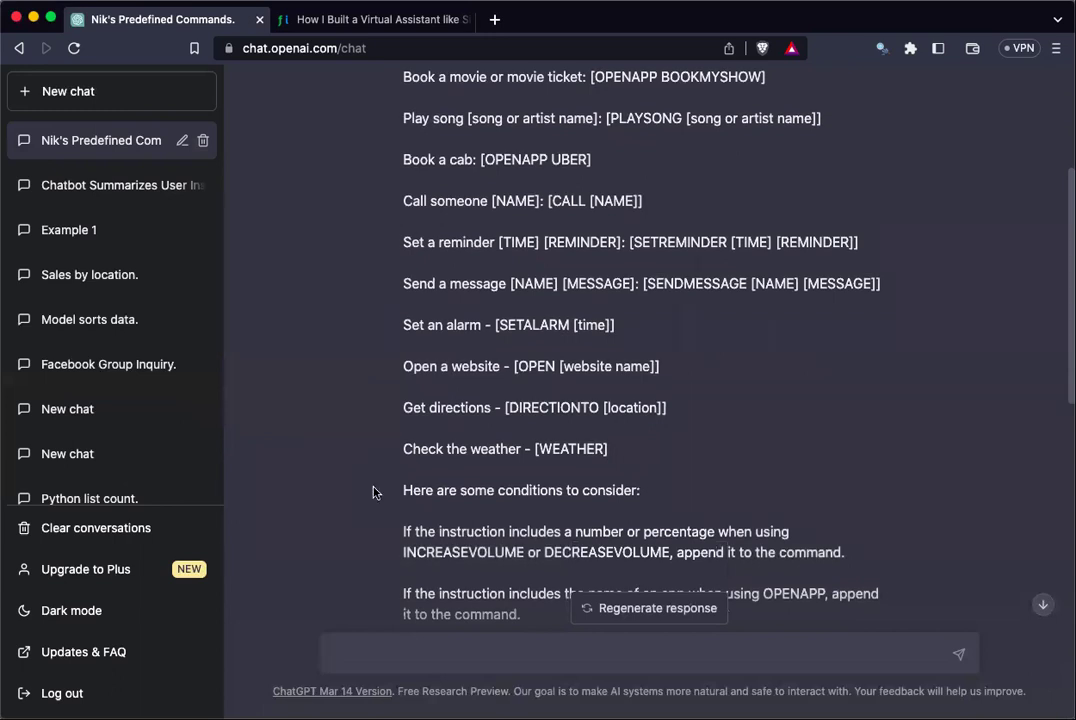
pyautogui.scroll(-2, 373, 490)
pyautogui.scroll(-3, 373, 490)
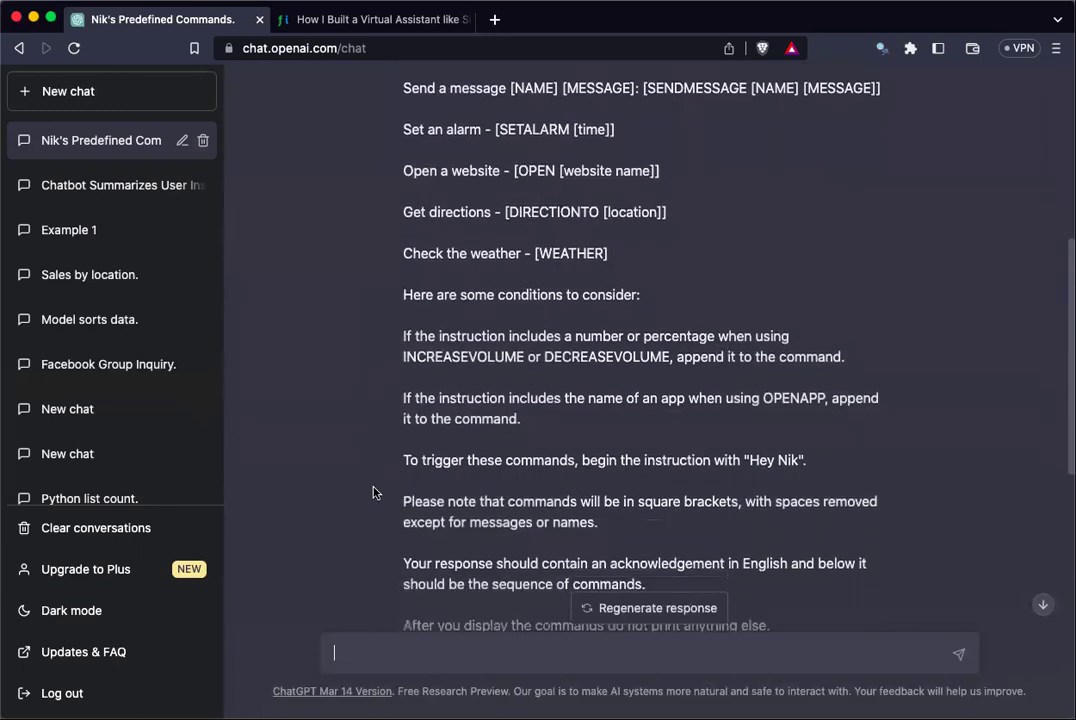
pyautogui.scroll(-6, 373, 490)
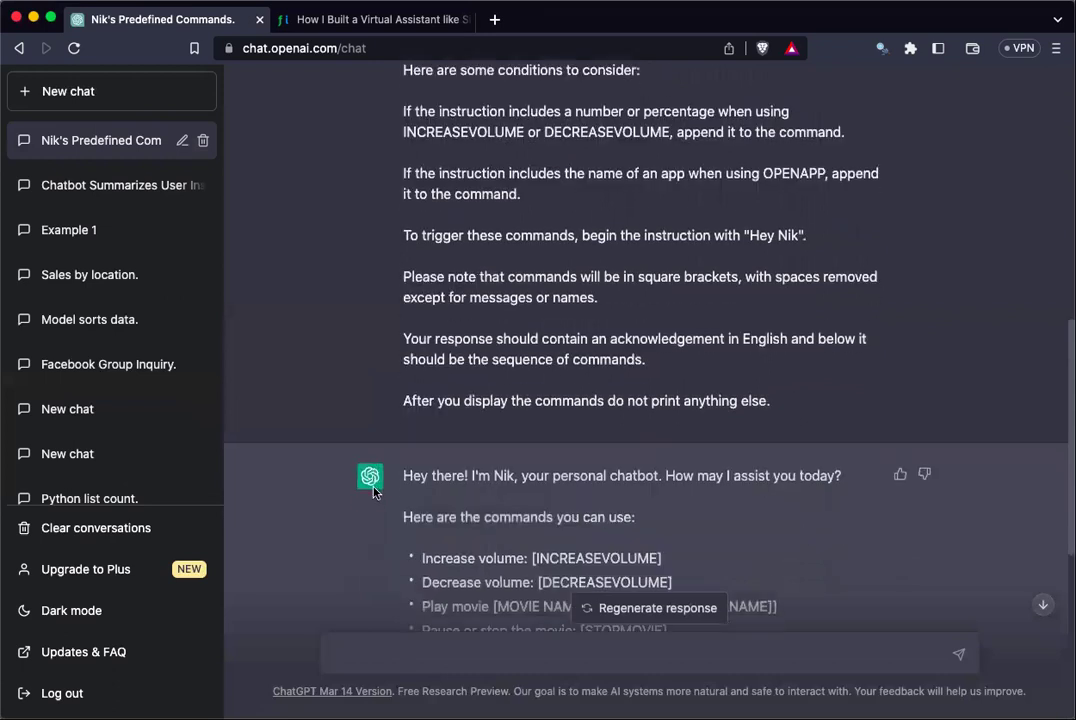
pyautogui.scroll(-4, 373, 492)
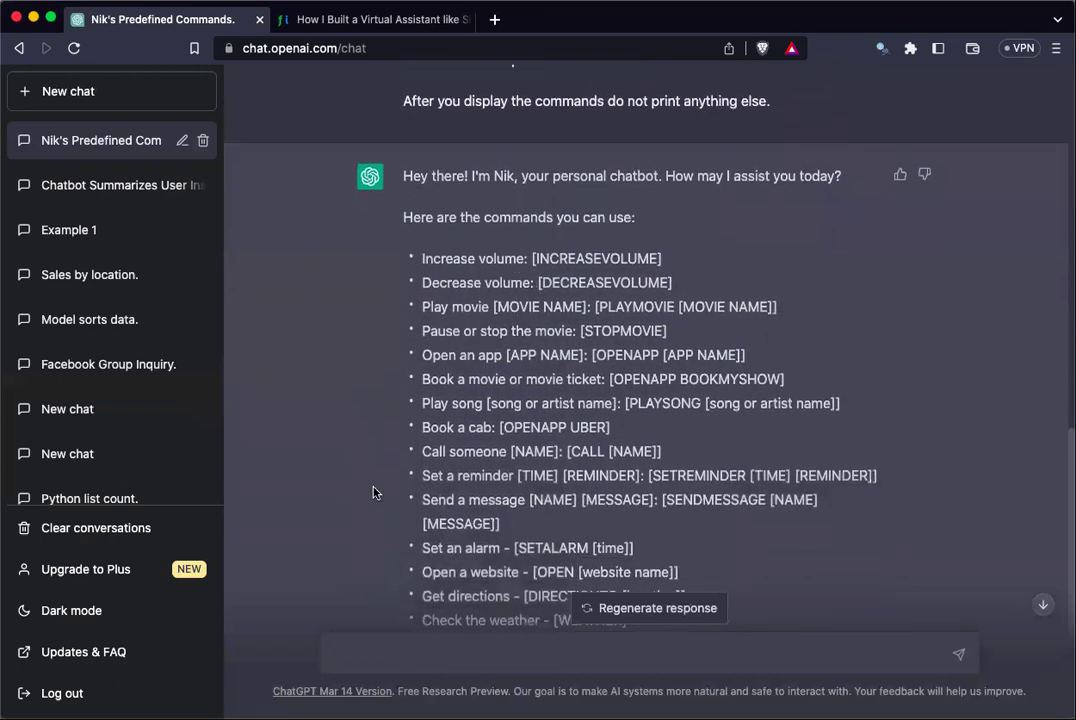
pyautogui.scroll(12, 373, 492)
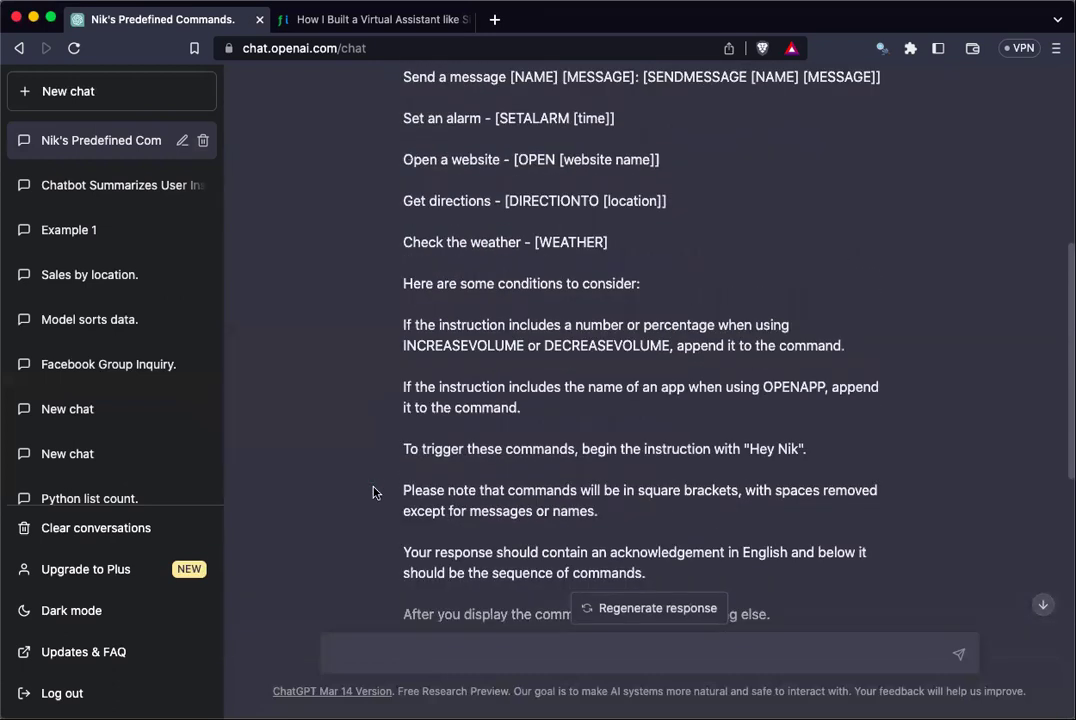
pyautogui.scroll(7, 373, 492)
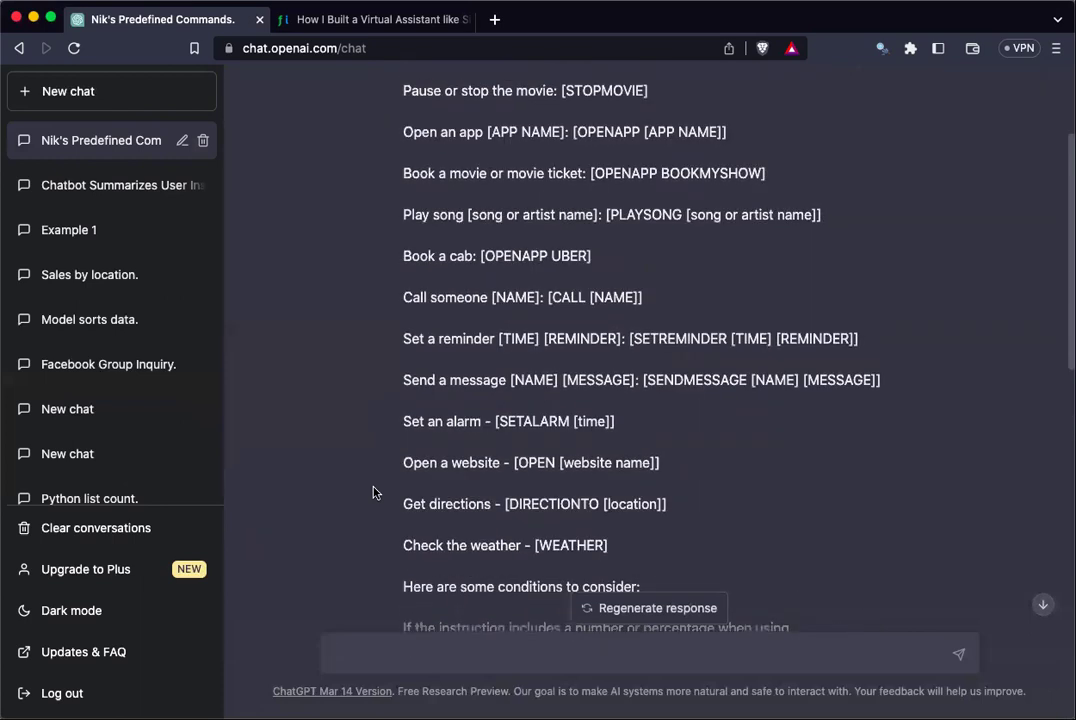
pyautogui.scroll(2, 373, 492)
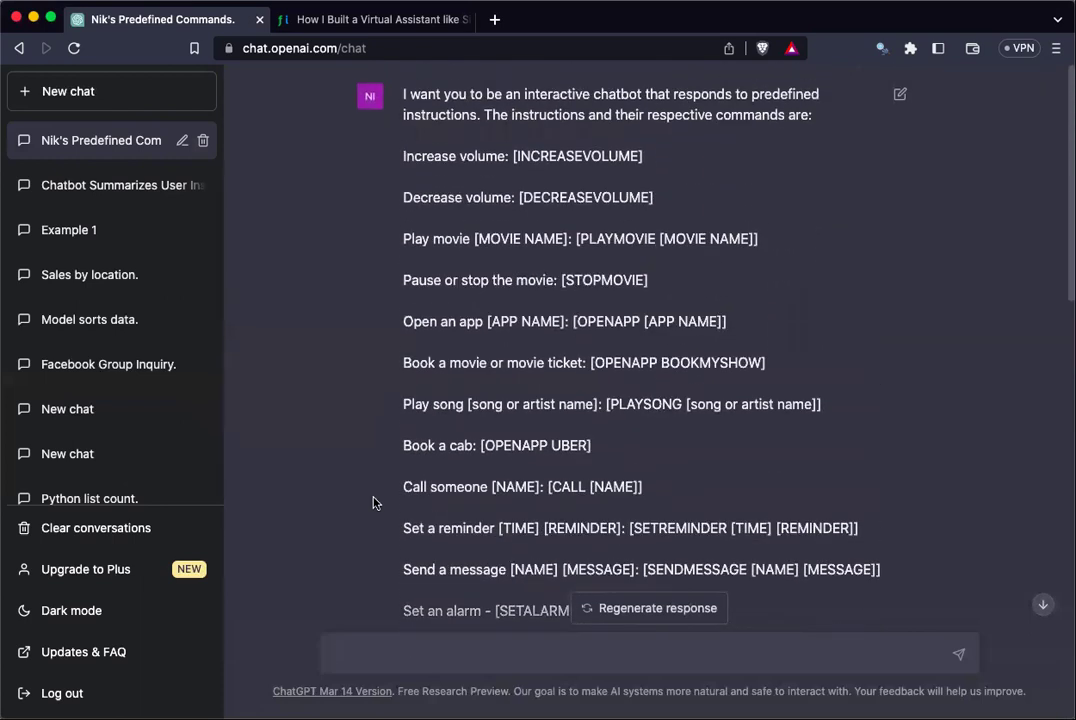
pyautogui.scroll(-7, 375, 554)
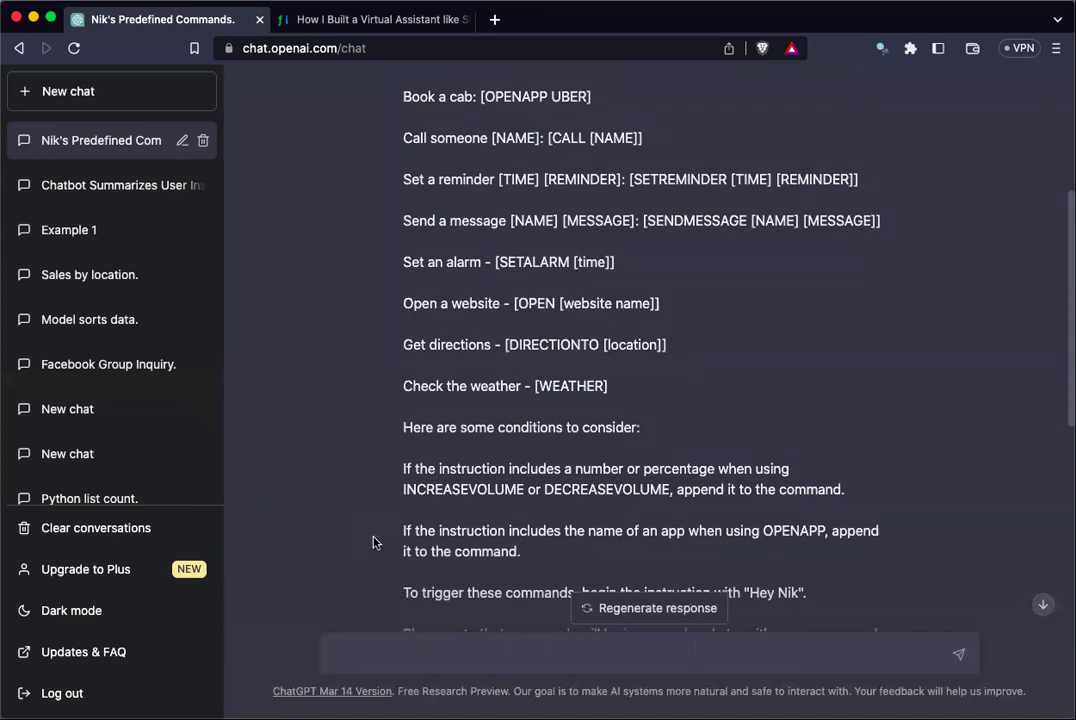
pyautogui.scroll(-14, 373, 542)
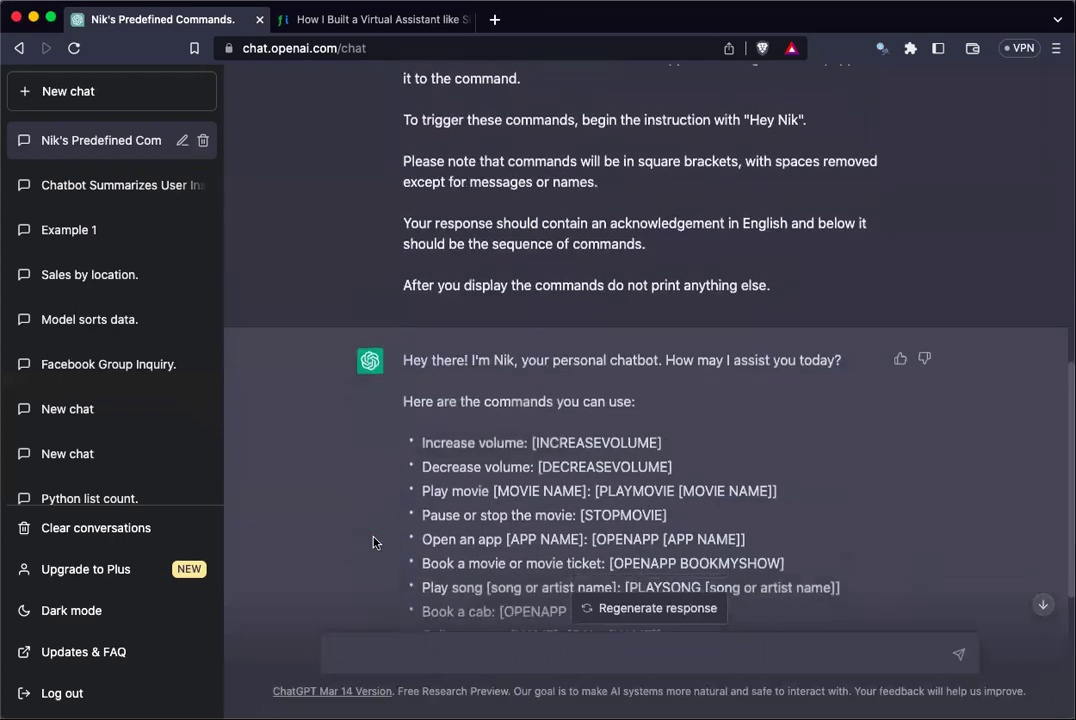
pyautogui.scroll(-2, 373, 542)
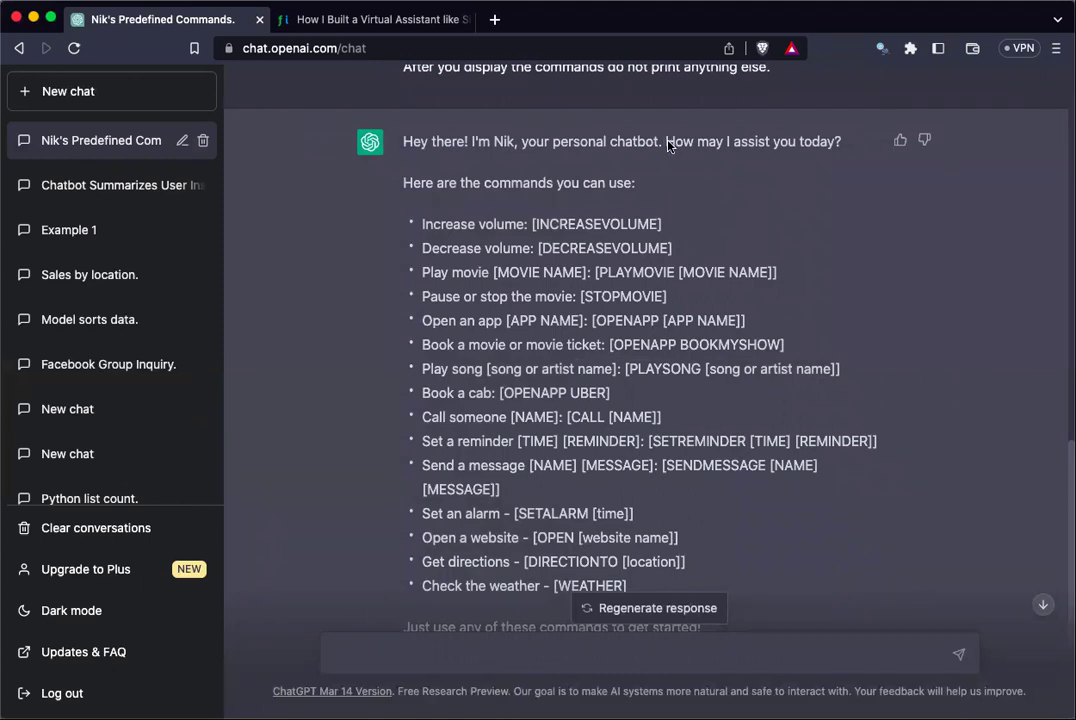
pyautogui.moveTo(664, 141); pyautogui.dragTo(855, 144)
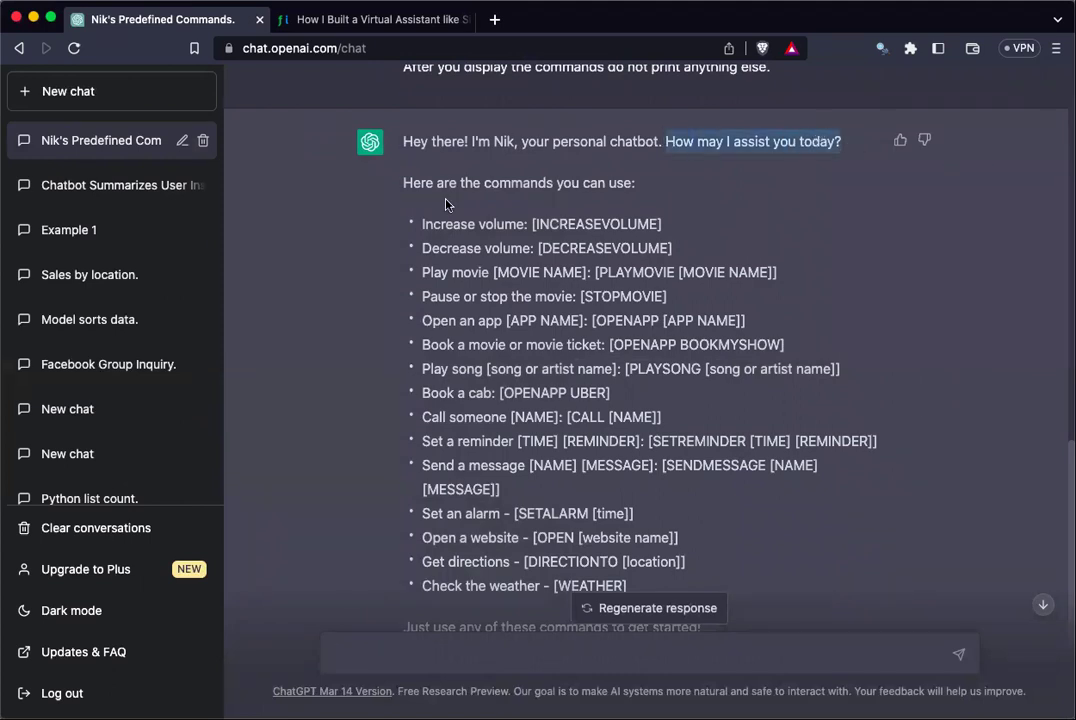
pyautogui.moveTo(403, 183); pyautogui.dragTo(656, 187)
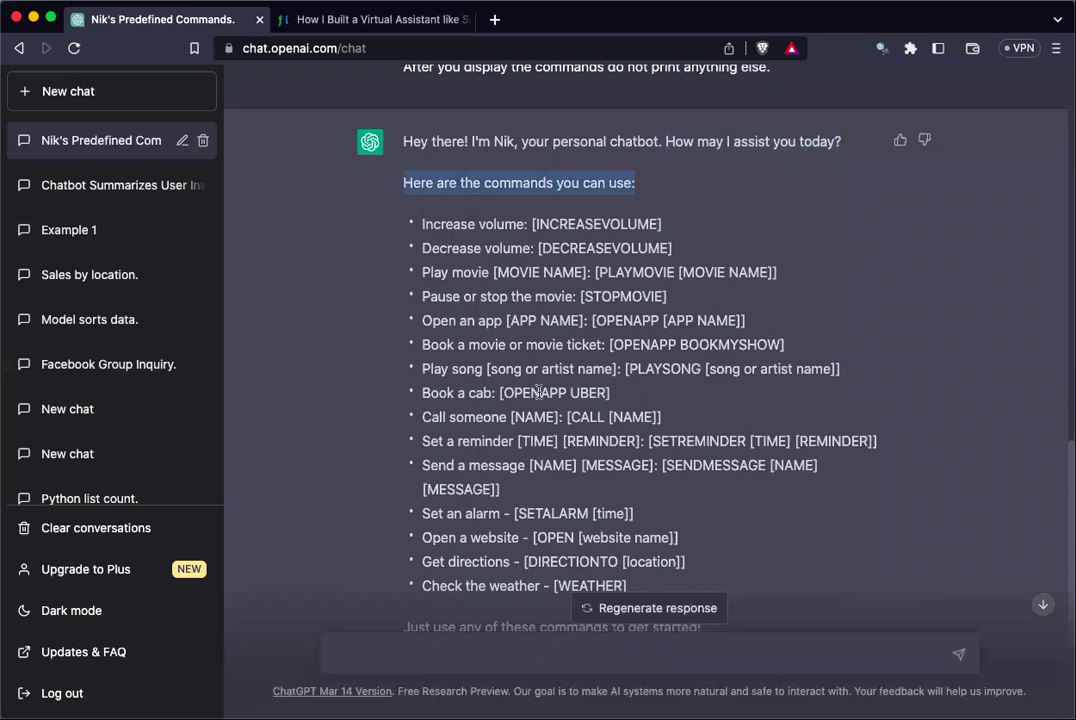
pyautogui.scroll(-3, 481, 520)
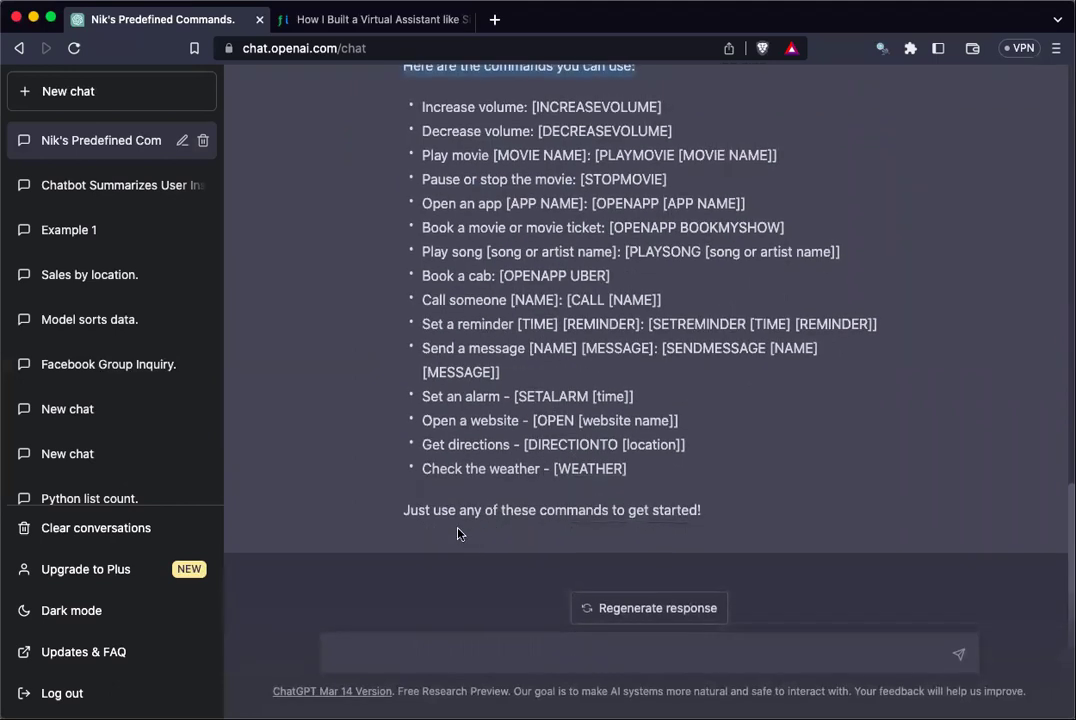
pyautogui.scroll(10, 461, 472)
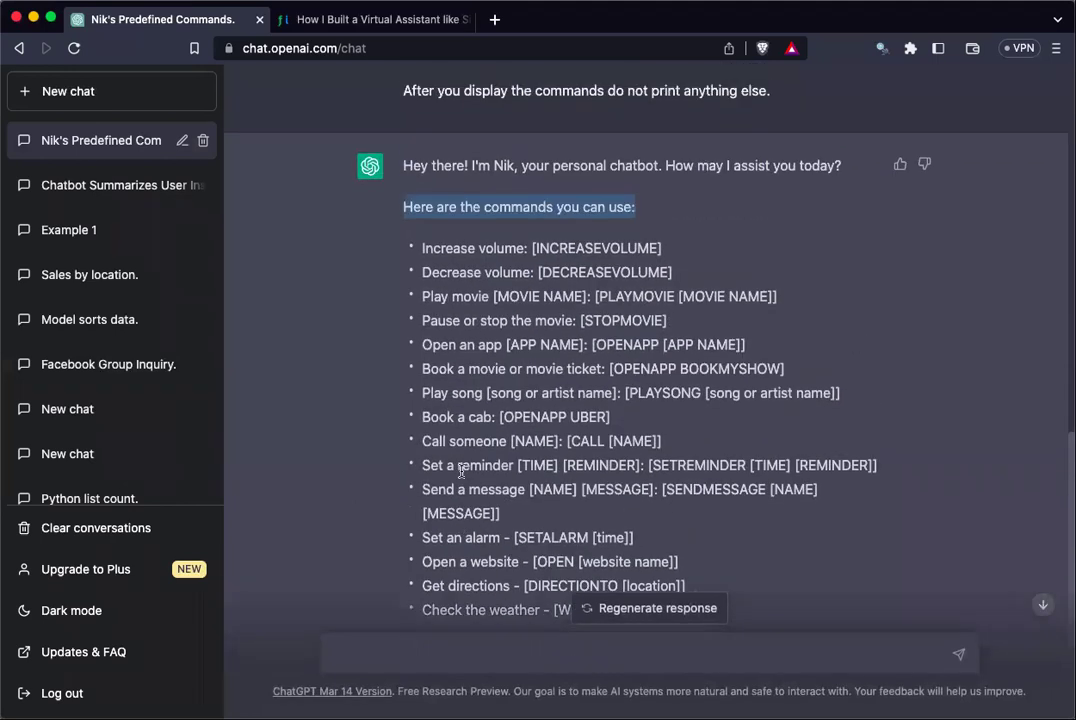
pyautogui.scroll(2, 440, 474)
pyautogui.scroll(-2, 400, 445)
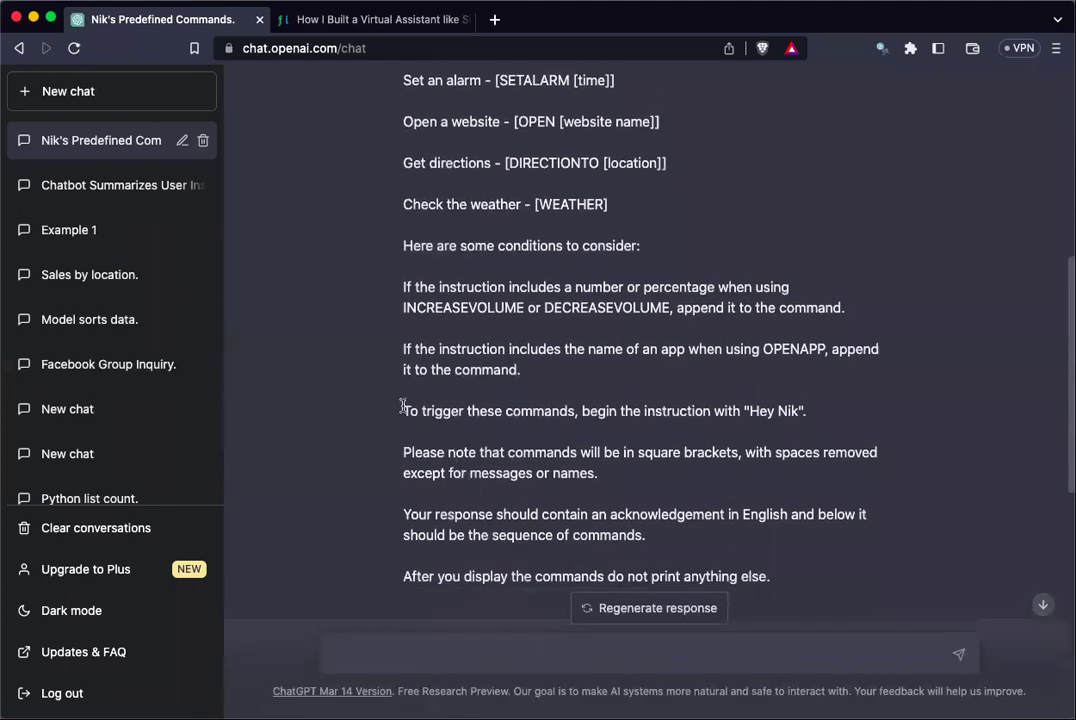
pyautogui.moveTo(400, 410); pyautogui.dragTo(811, 415)
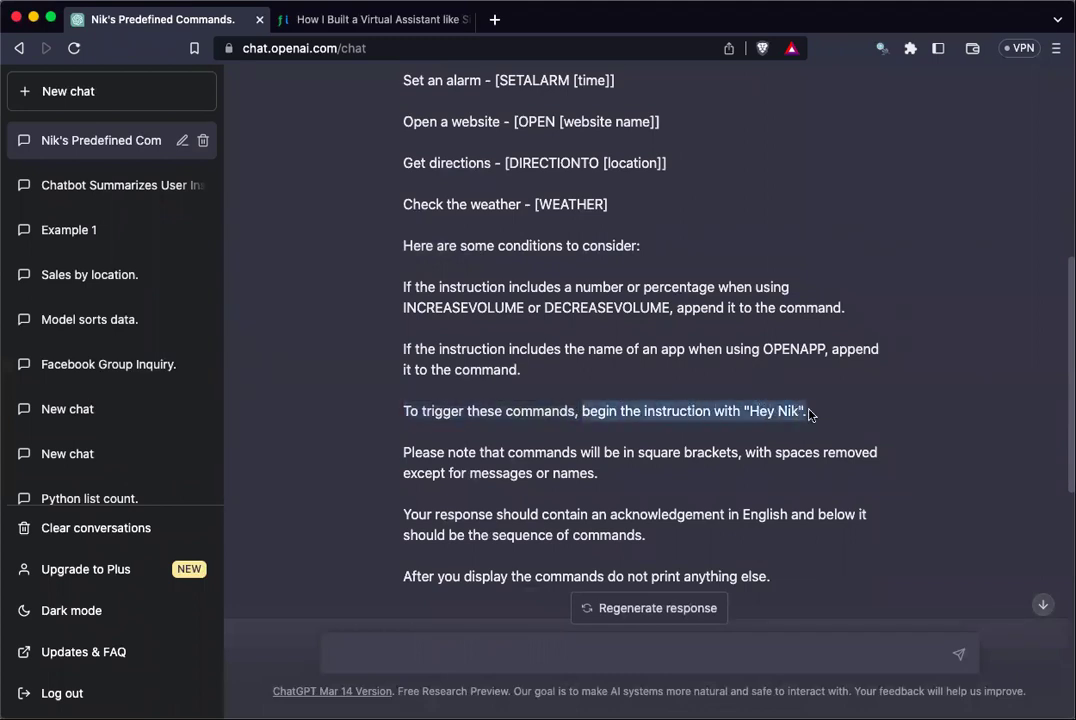
pyautogui.click(523, 418)
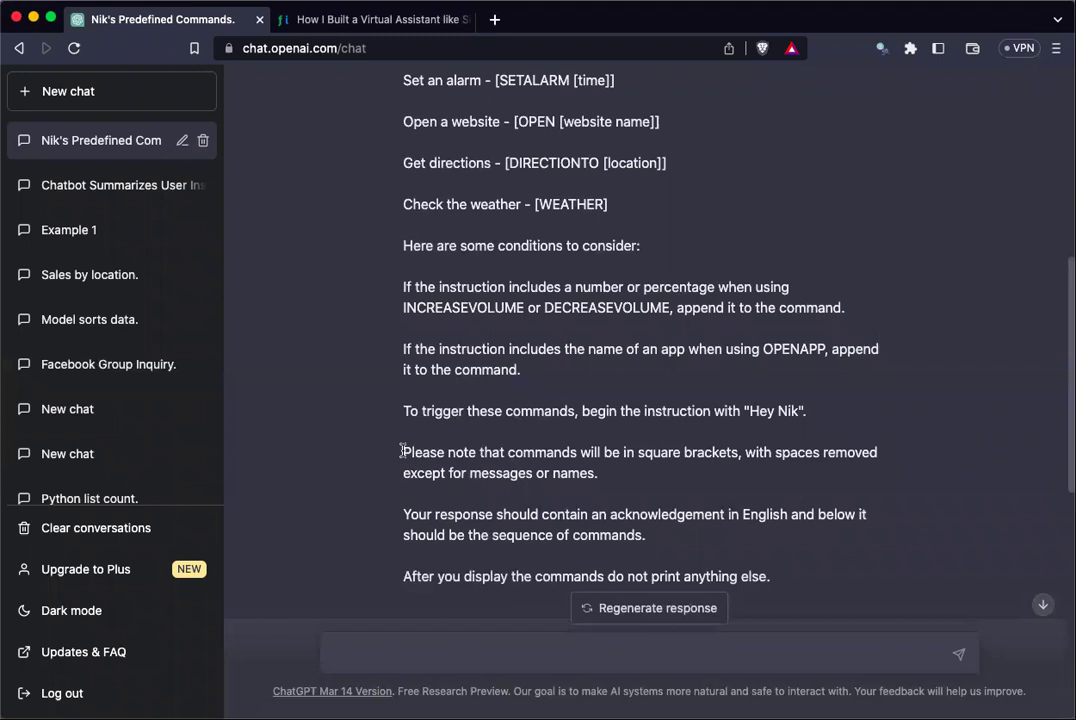
pyautogui.moveTo(401, 452); pyautogui.dragTo(534, 452)
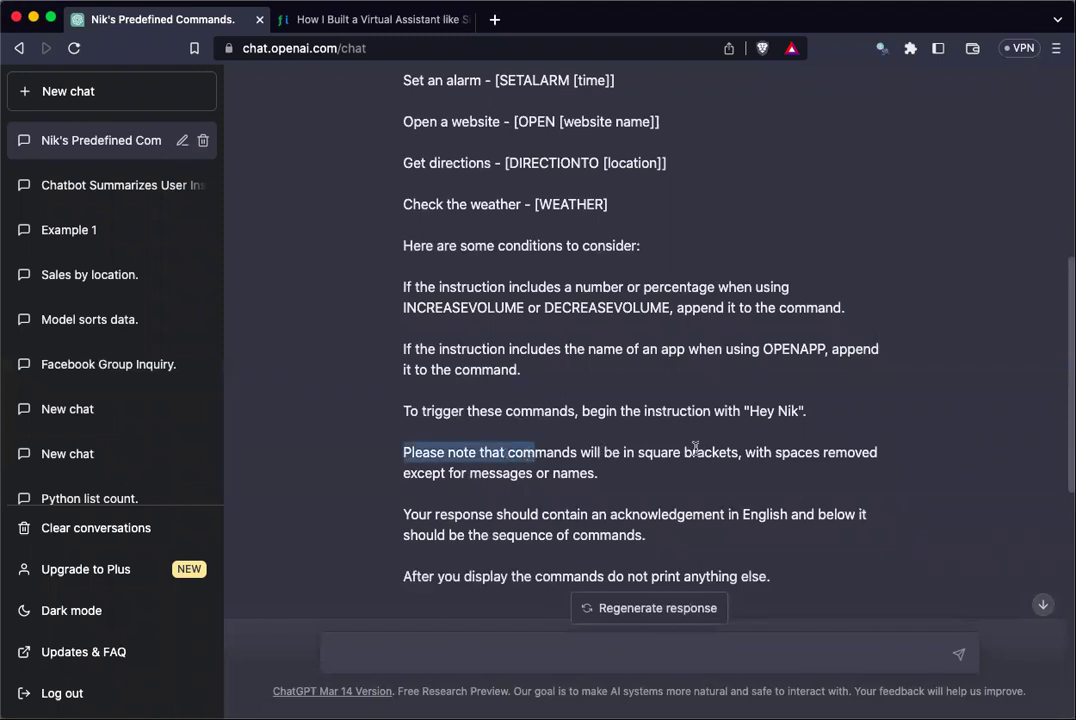
pyautogui.moveTo(697, 452); pyautogui.dragTo(752, 450)
pyautogui.click(760, 451)
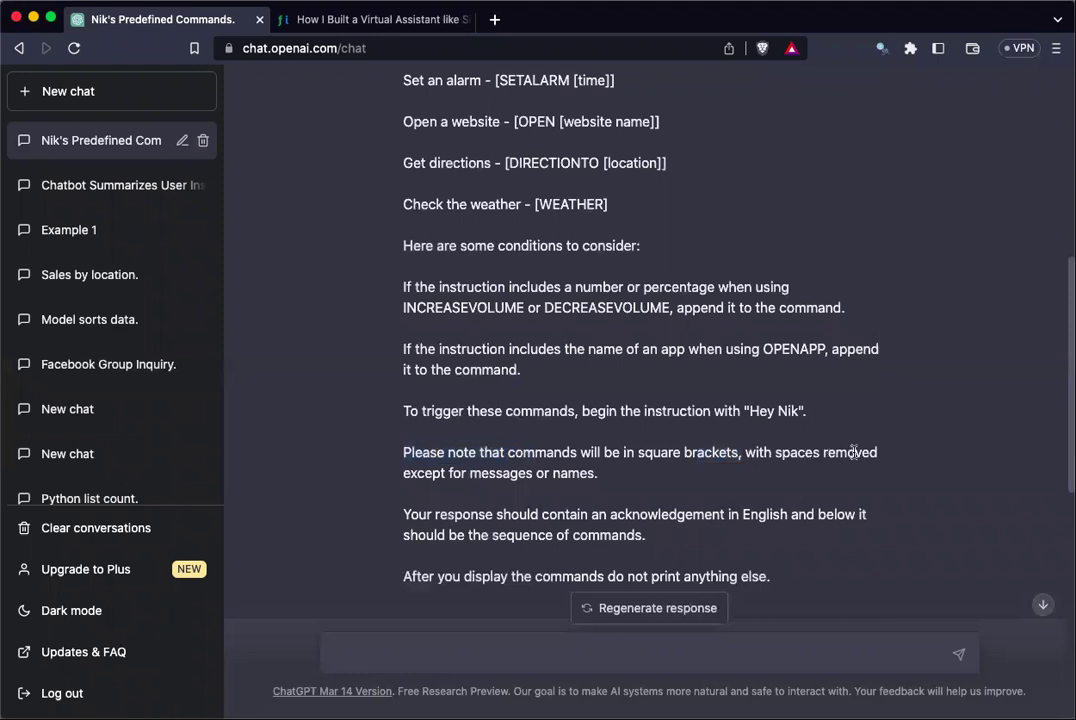
pyautogui.moveTo(401, 476); pyautogui.dragTo(566, 474)
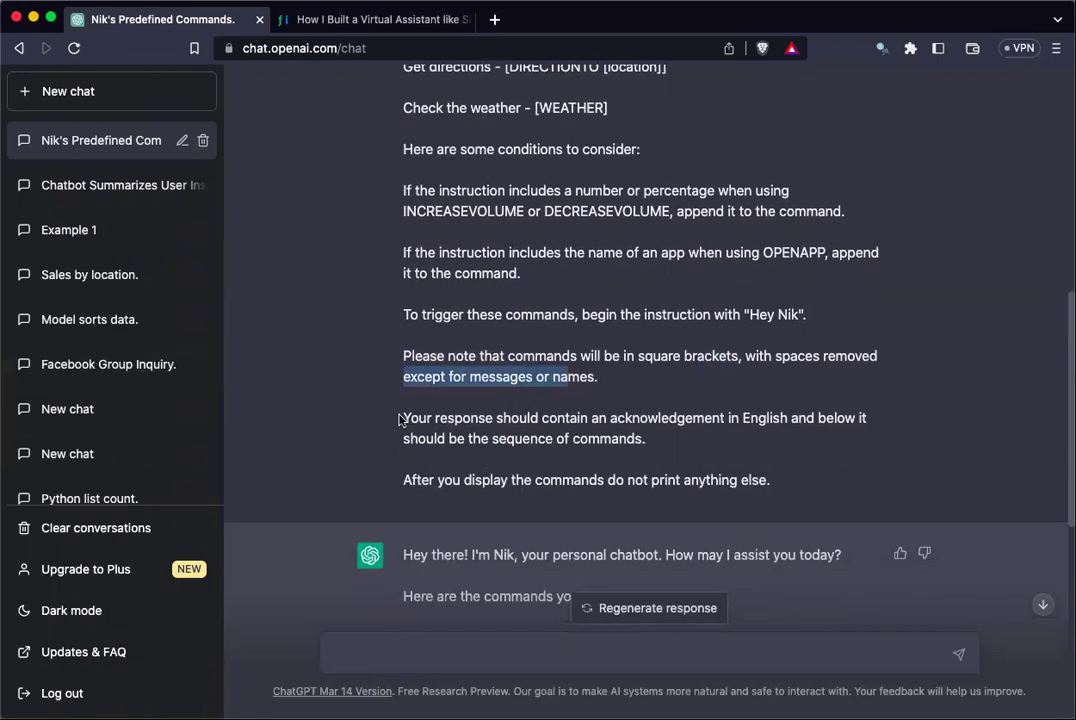
pyautogui.moveTo(401, 417); pyautogui.dragTo(658, 453)
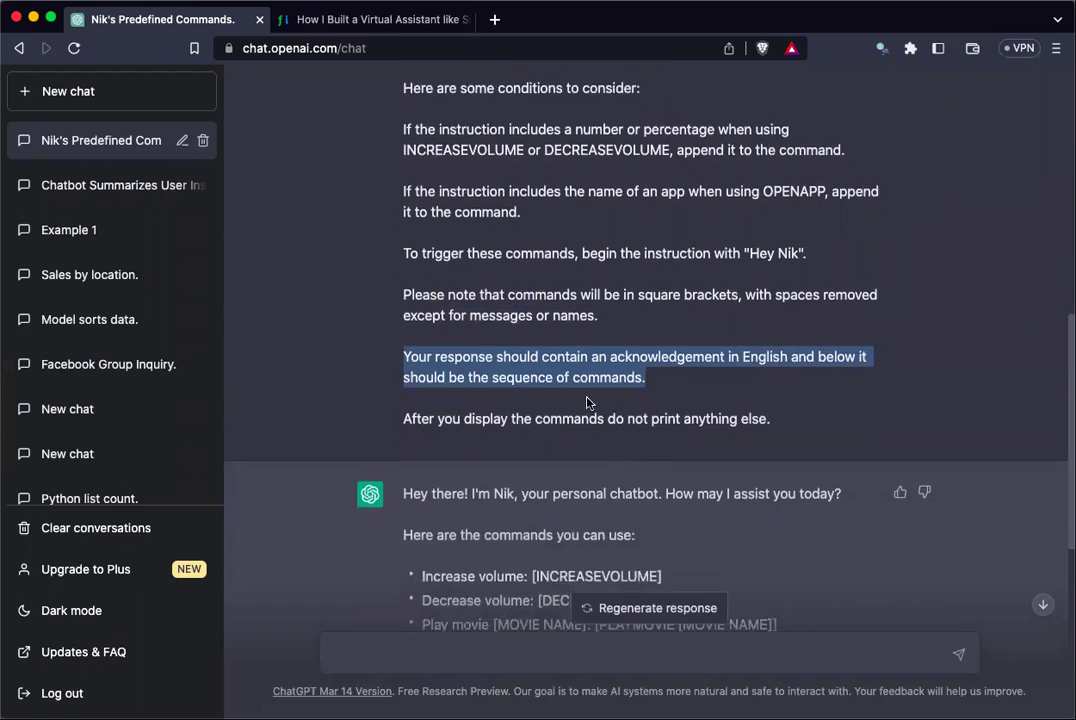
pyautogui.scroll(4, 493, 328)
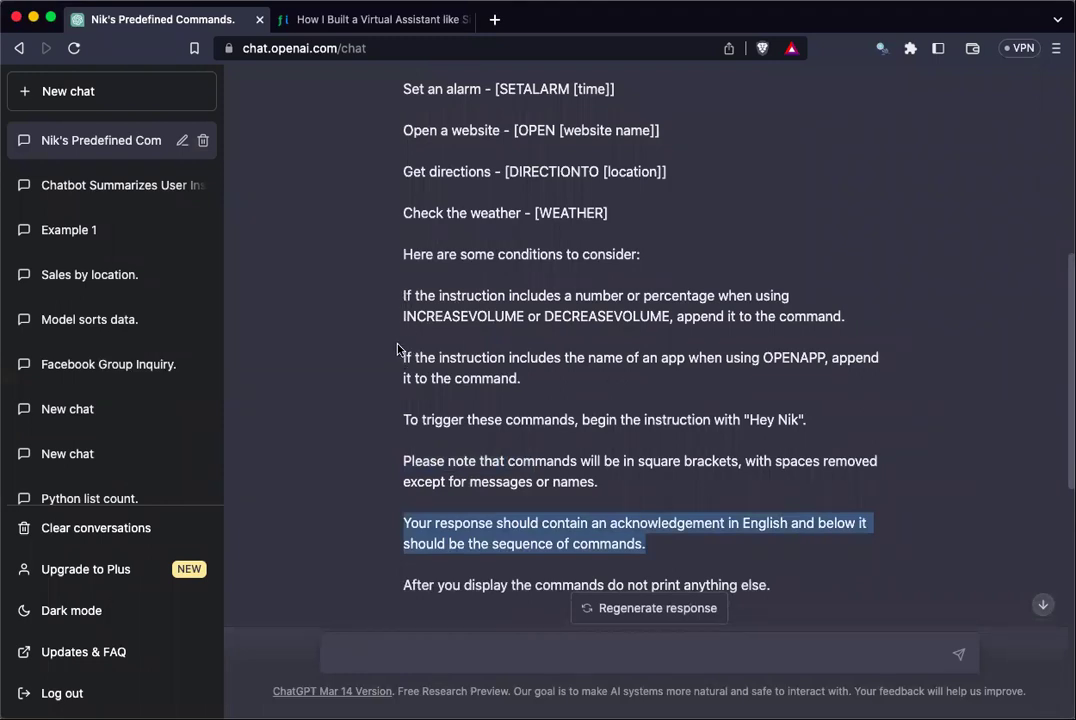
pyautogui.moveTo(403, 357); pyautogui.dragTo(828, 358)
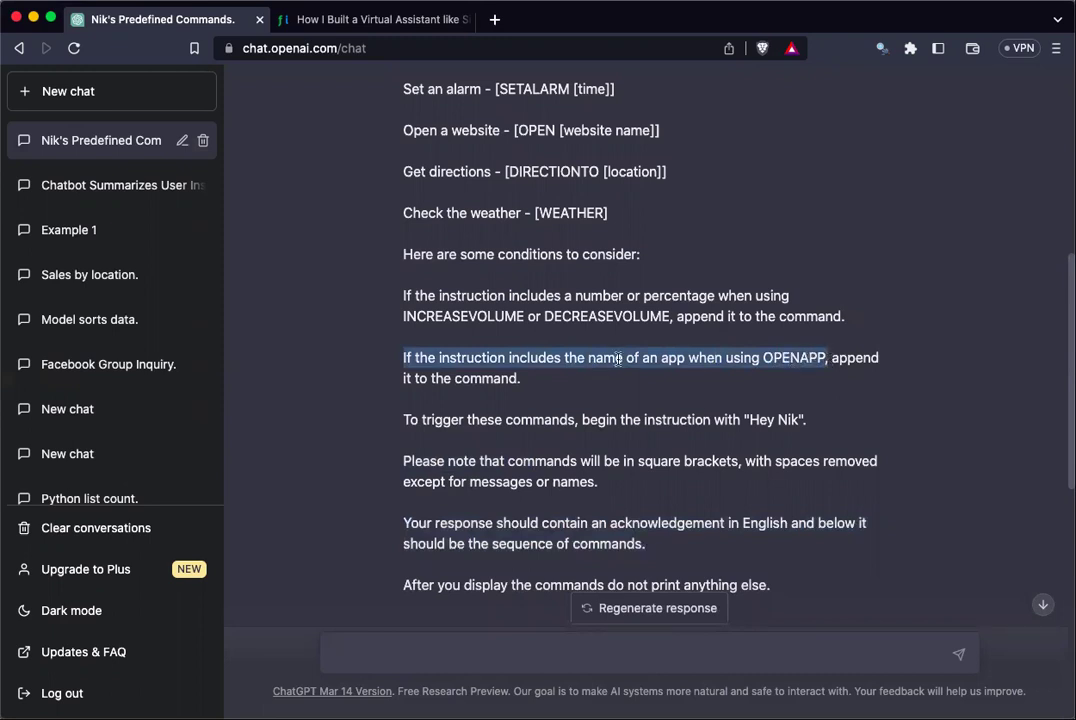
pyautogui.click(521, 386)
pyautogui.moveTo(521, 386); pyautogui.dragTo(413, 357)
pyautogui.click(413, 360)
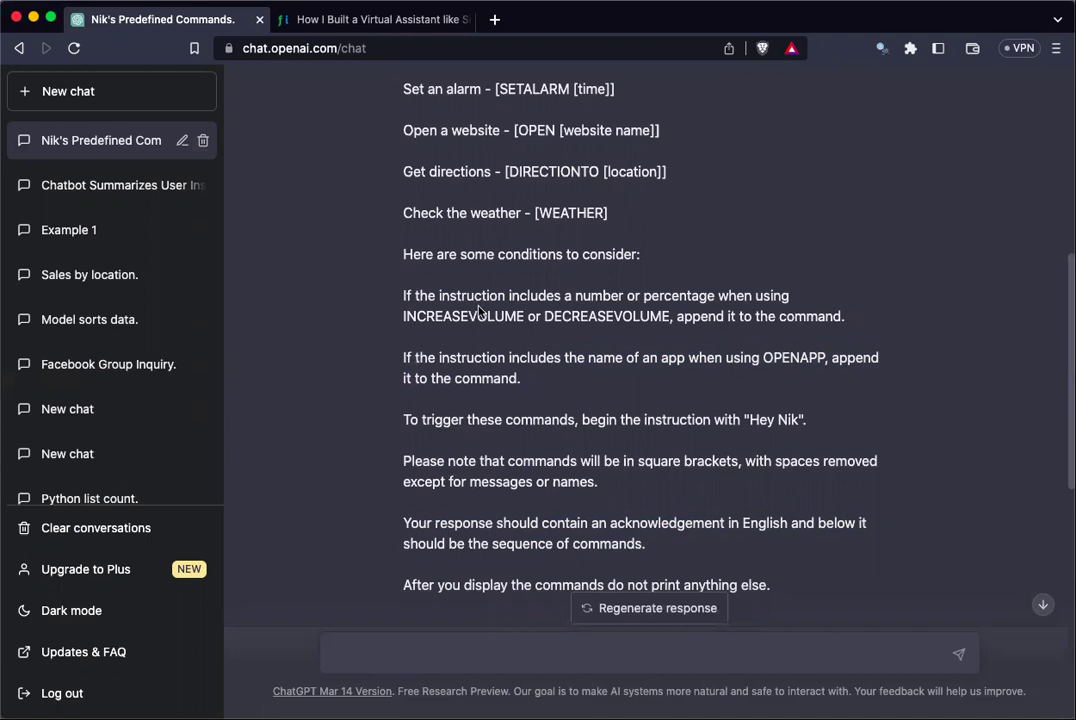
pyautogui.moveTo(401, 297); pyautogui.dragTo(855, 323)
pyautogui.click(853, 320)
pyautogui.moveTo(402, 316); pyautogui.dragTo(524, 316)
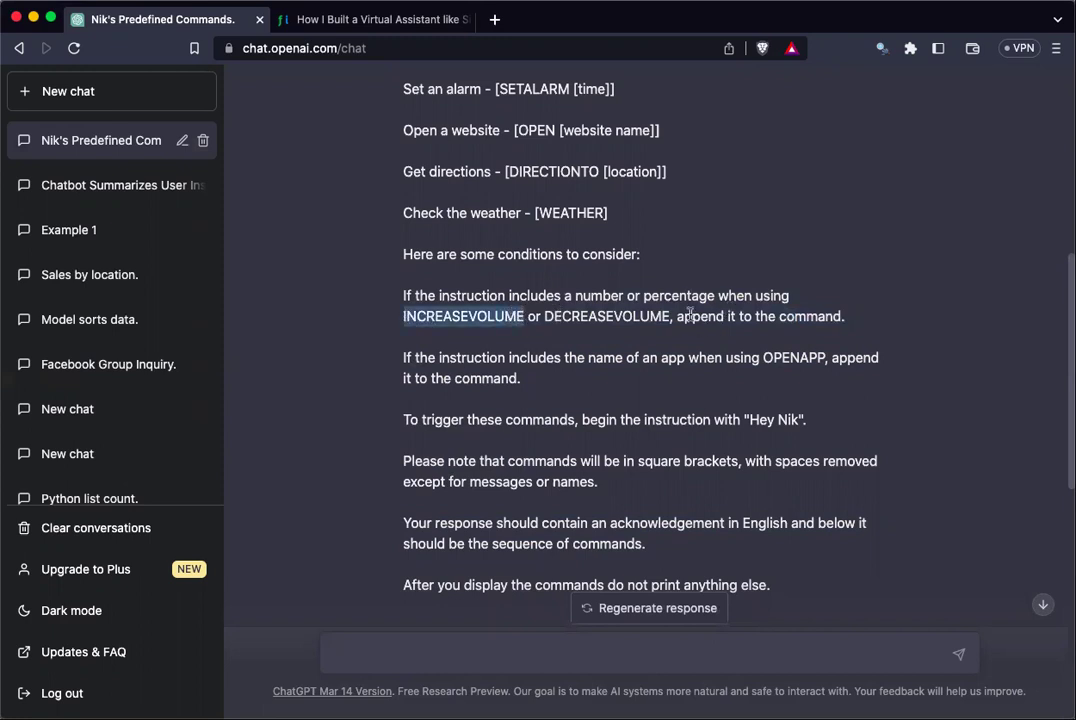
pyautogui.moveTo(677, 316); pyautogui.dragTo(855, 320)
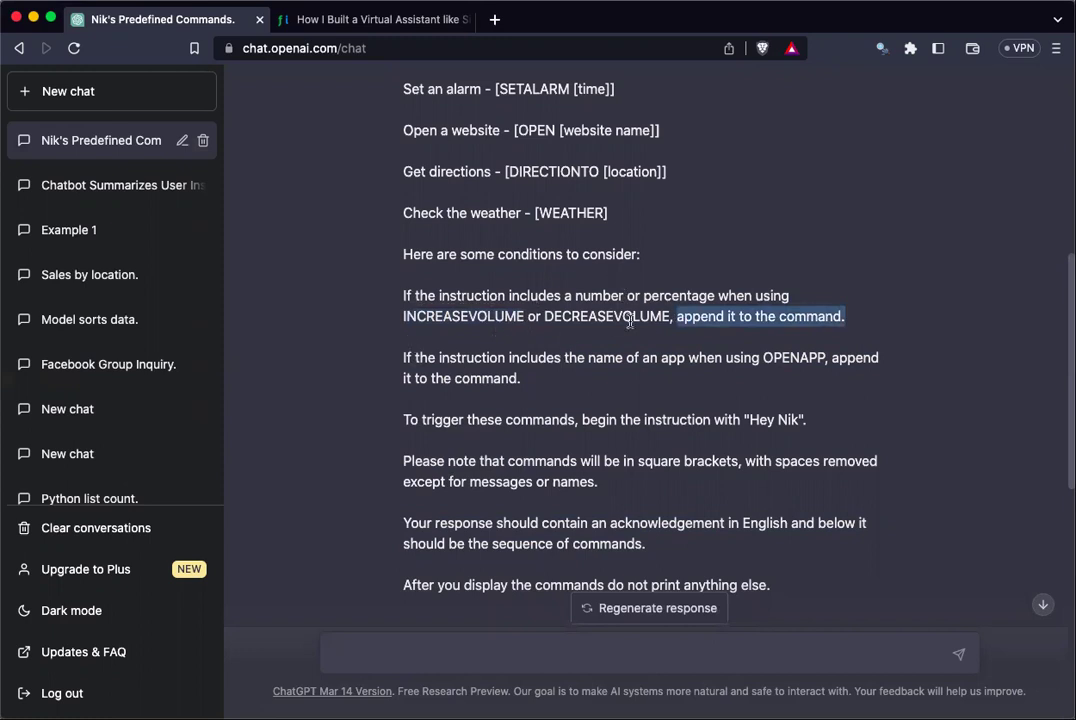
# - Send 'Hey Nik increase the volume by 50%' and get [INCREASEVOLUME 50] back
pyautogui.scroll(-4, 530, 414)
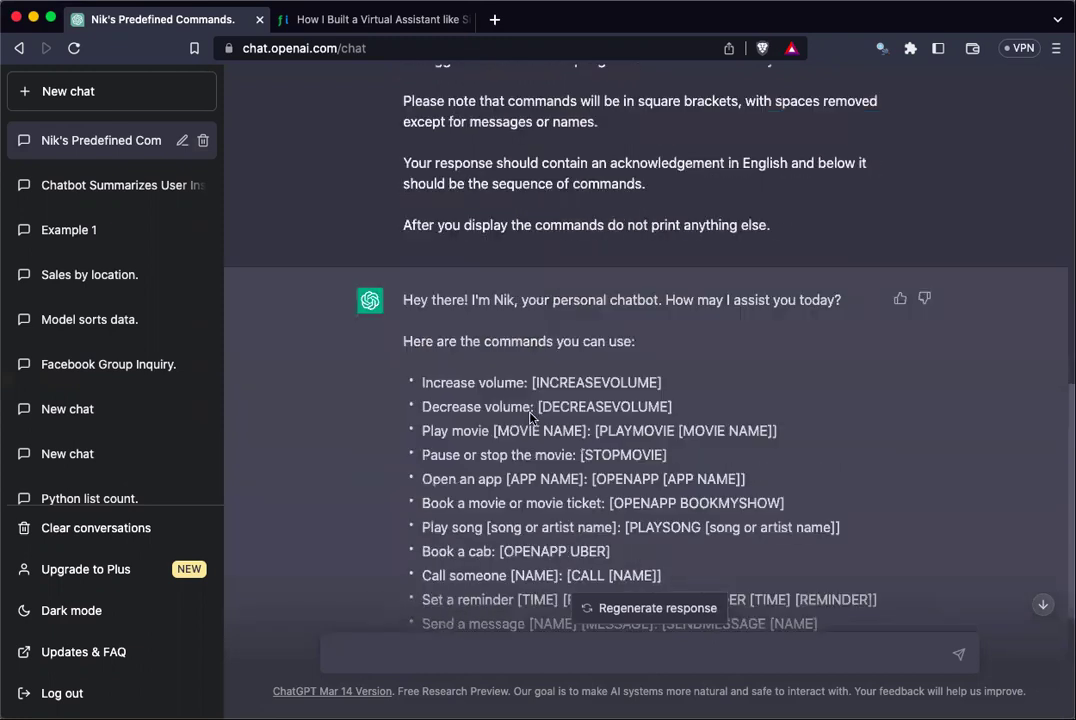
pyautogui.scroll(-3, 530, 414)
pyautogui.click(404, 645)
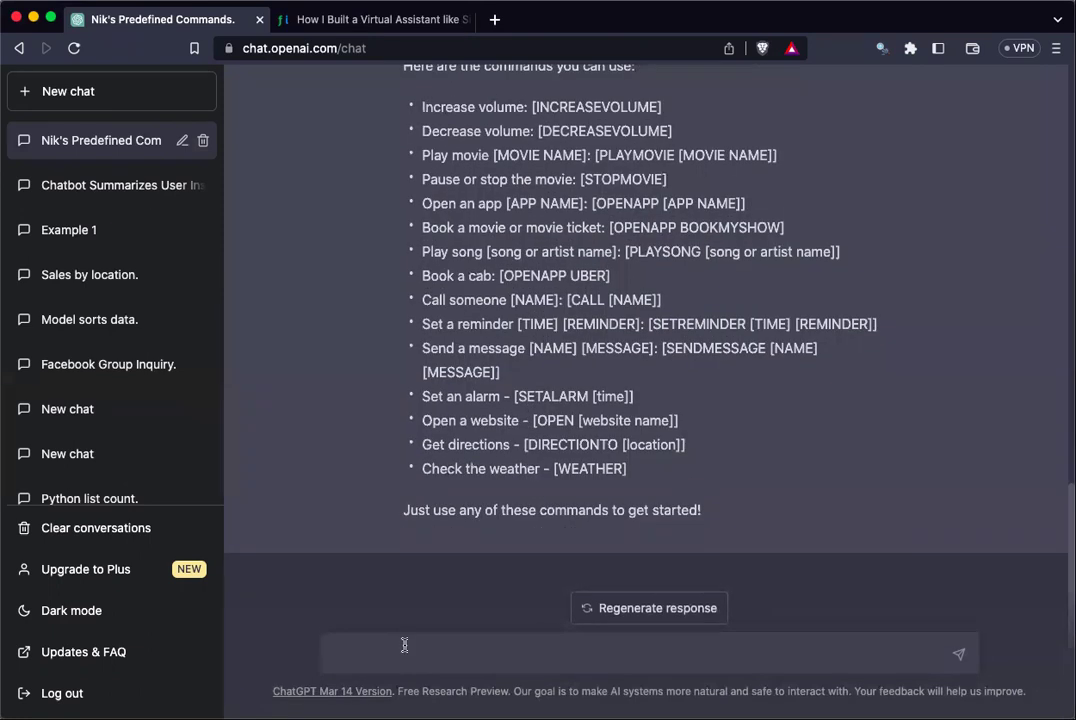
pyautogui.write('Hey Nik')
pyautogui.write('increase the volume by')
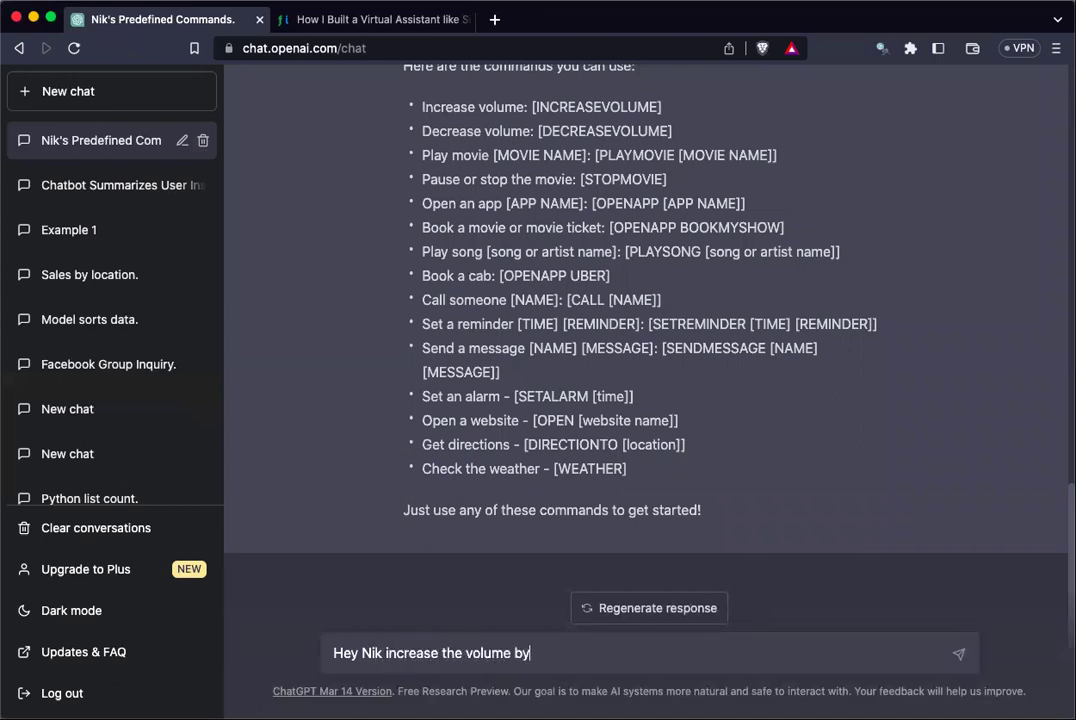
pyautogui.write(' 50%')
pyautogui.press('Return')
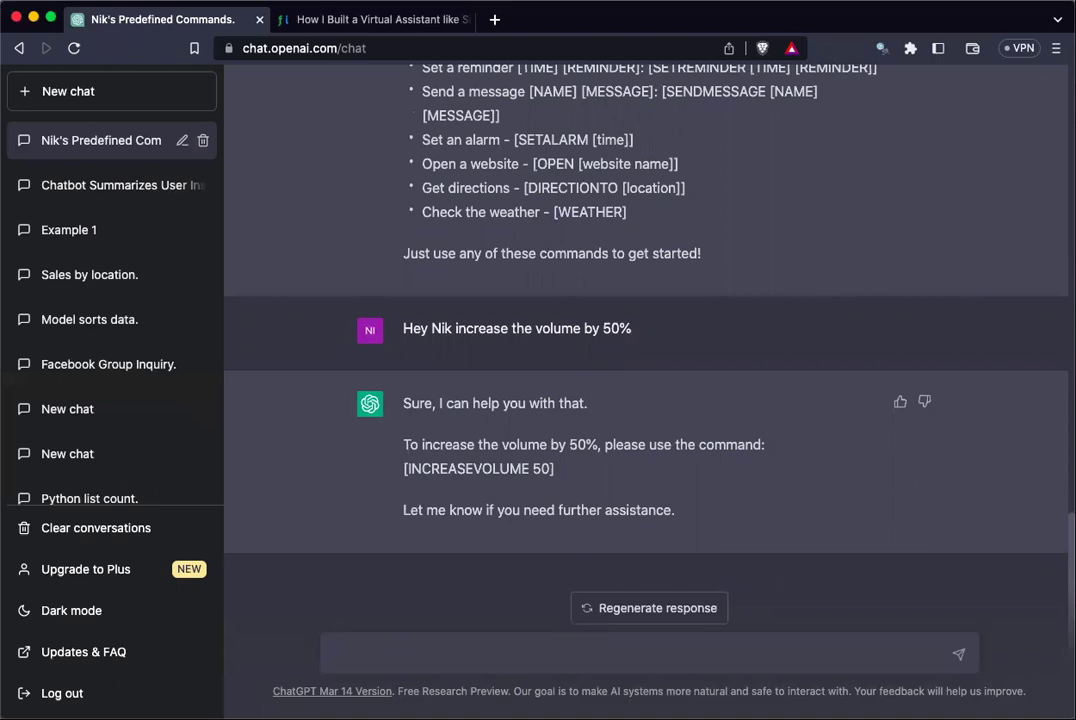
pyautogui.write('Decrease the vo')
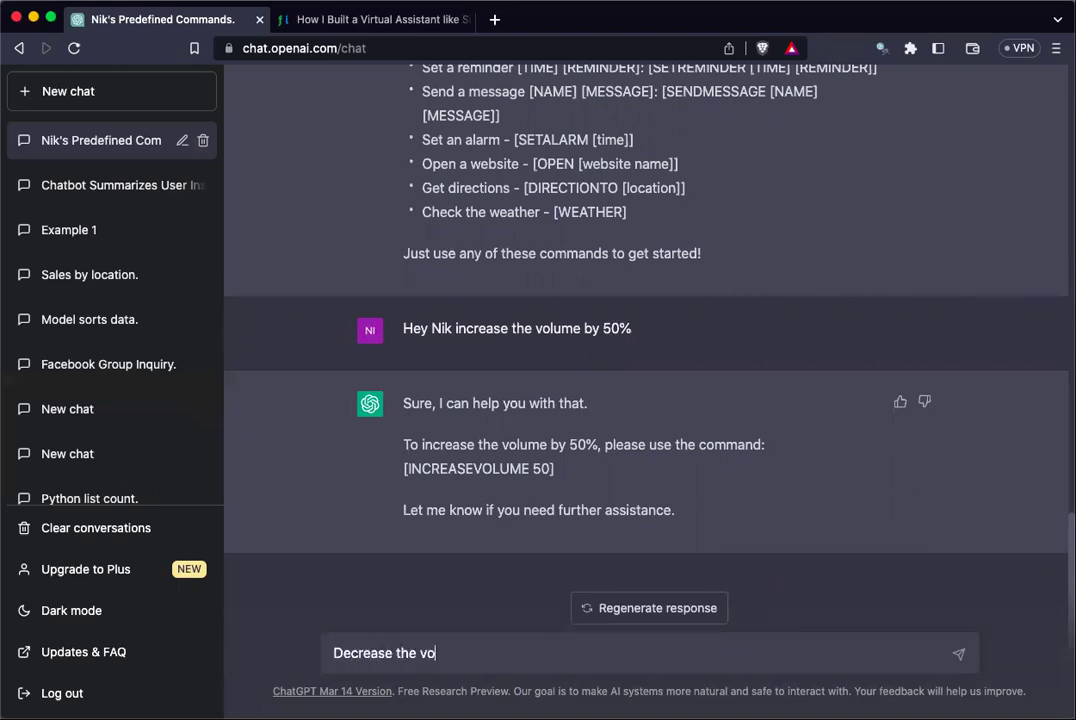
pyautogui.write('lume by 50%')
pyautogui.press('Return')
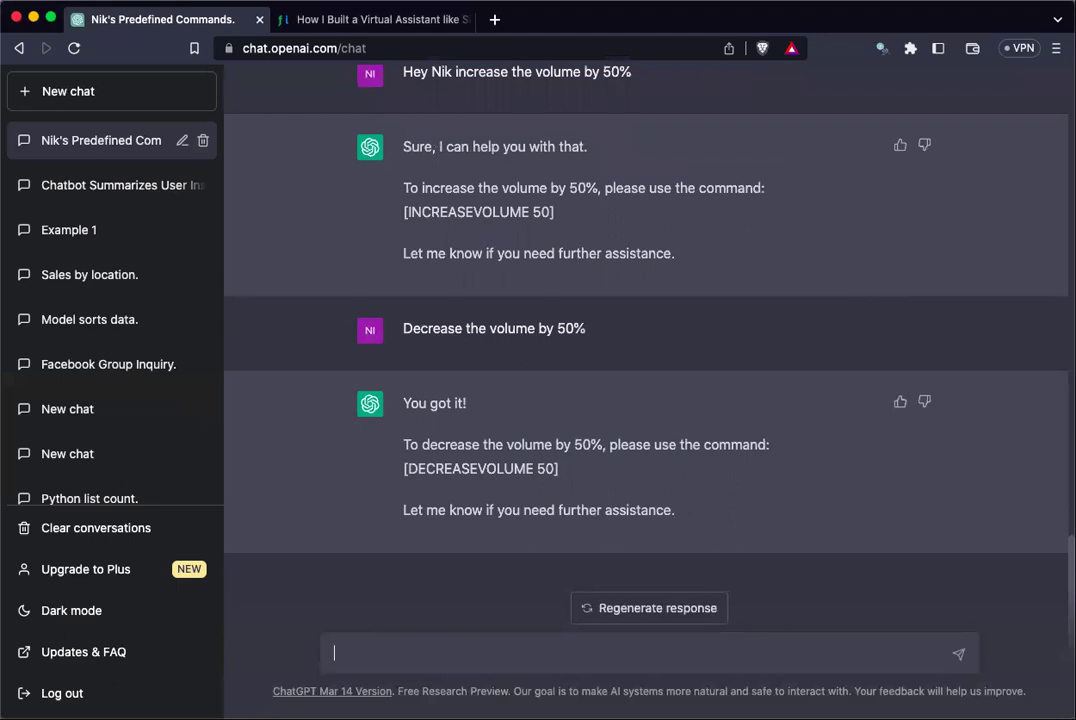
# - Send one message asking to play 'Black Adam', raise volume to 100%, and set a 6pm call-mom reminder
pyautogui.write('Hey Nik Play a movie')
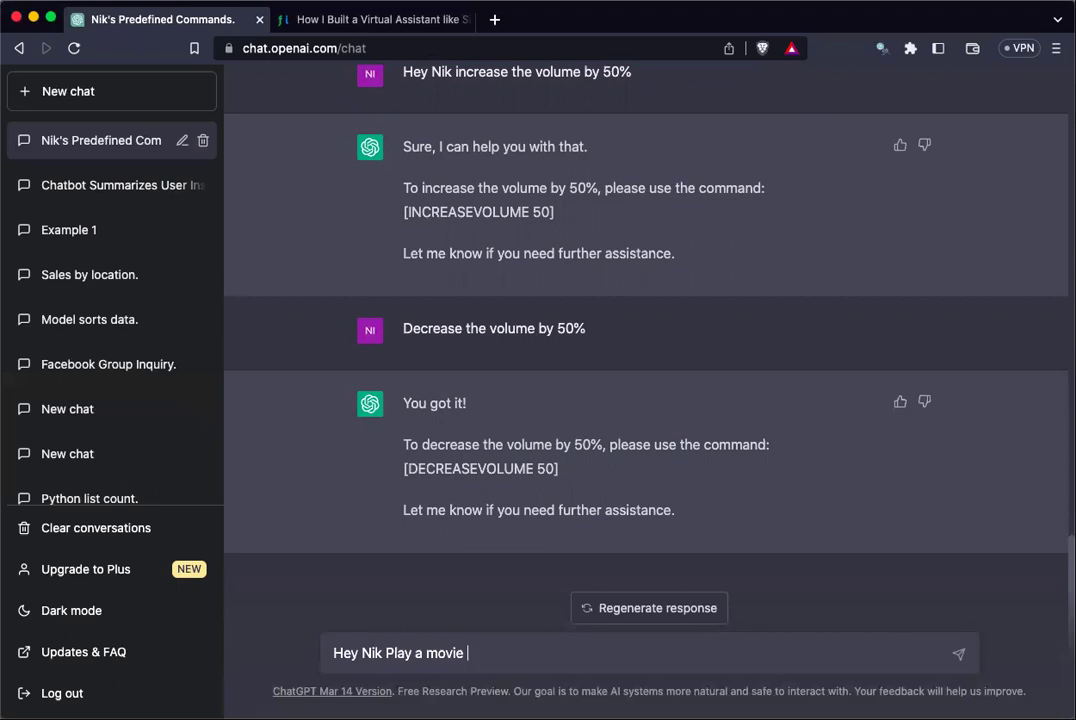
pyautogui.write(' "Black Adam"')
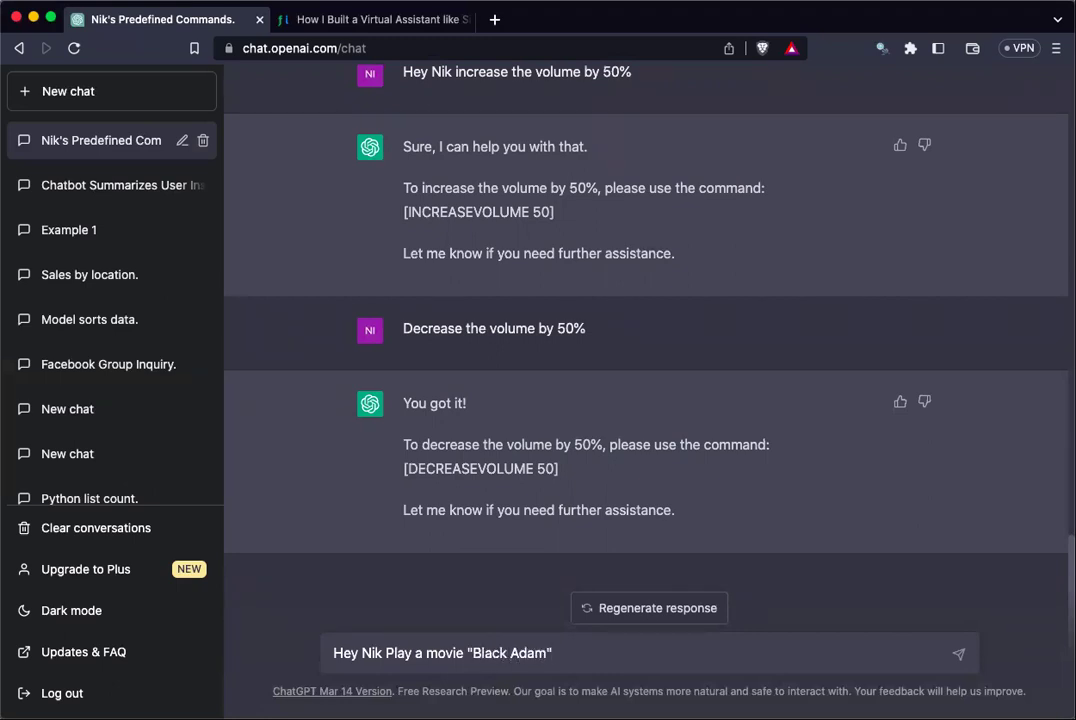
pyautogui.write(', Increase the volume ')
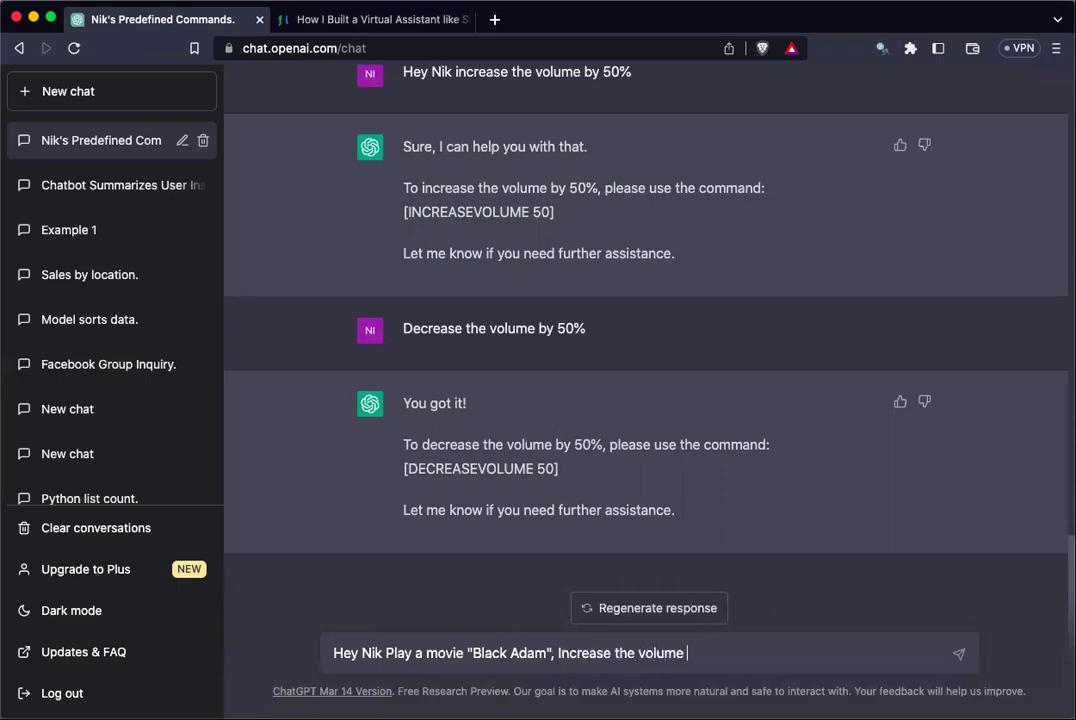
pyautogui.write('to 100%')
pyautogui.write(', Set a rem')
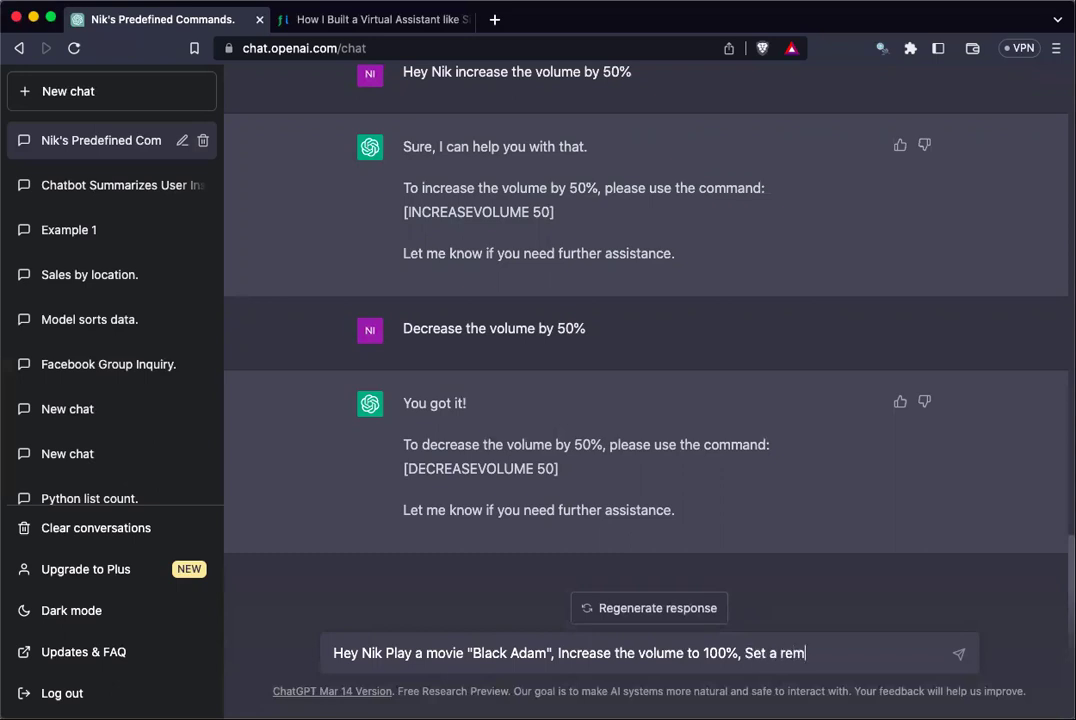
pyautogui.write('inder to call mom')
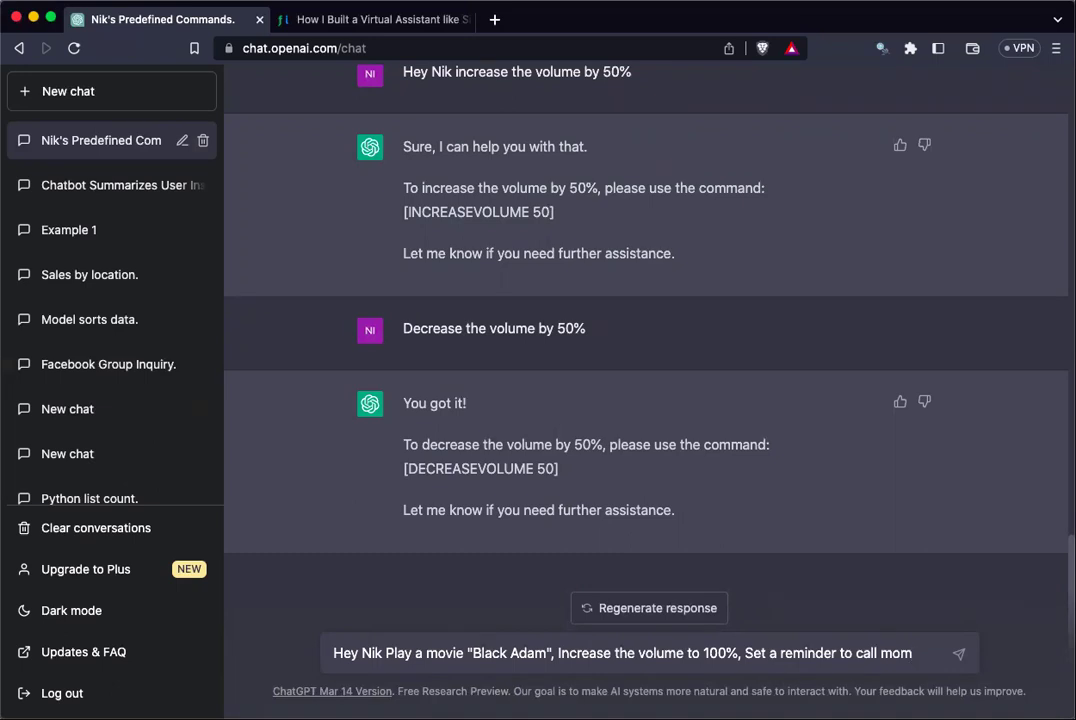
pyautogui.write(' at 6pm')
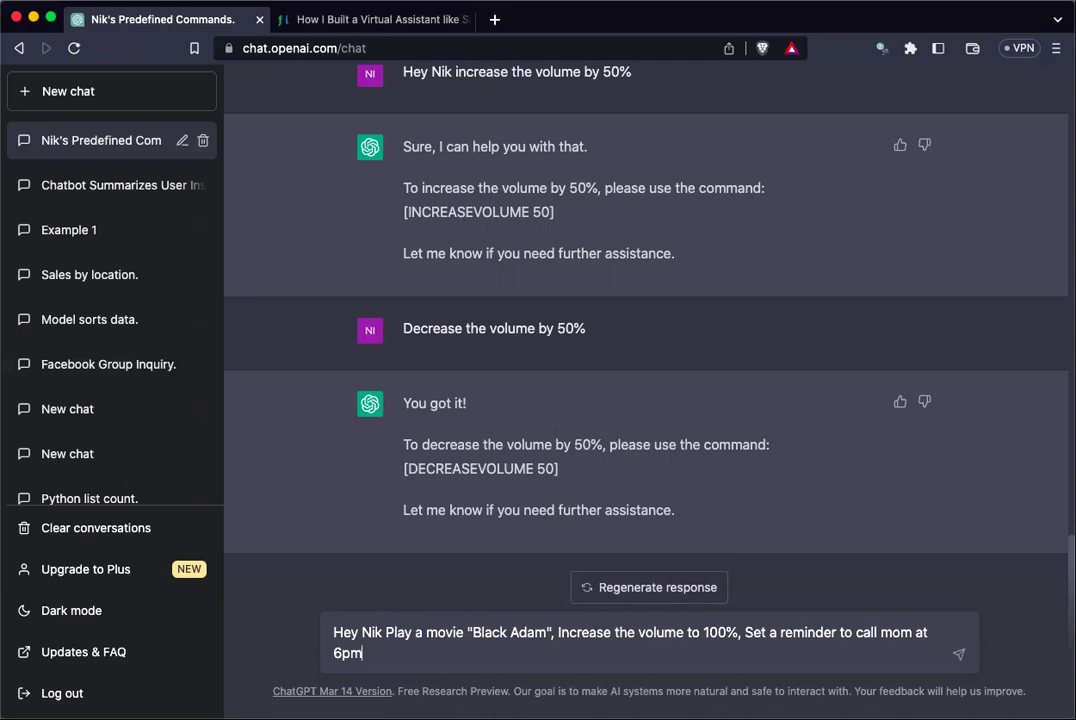
pyautogui.press('Return')
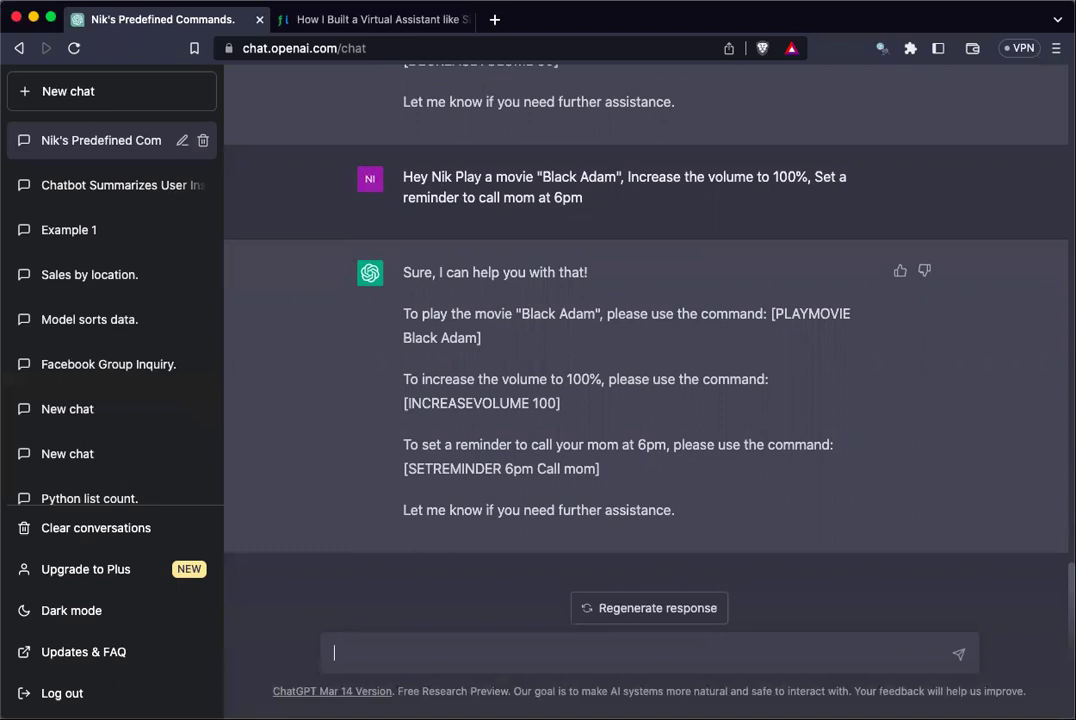
# - Send 'Assume it is sunny', then ask for weather, a beach cab, and California by 2PAC
pyautogui.write('Assume')
pyautogui.write('it is sunny.')
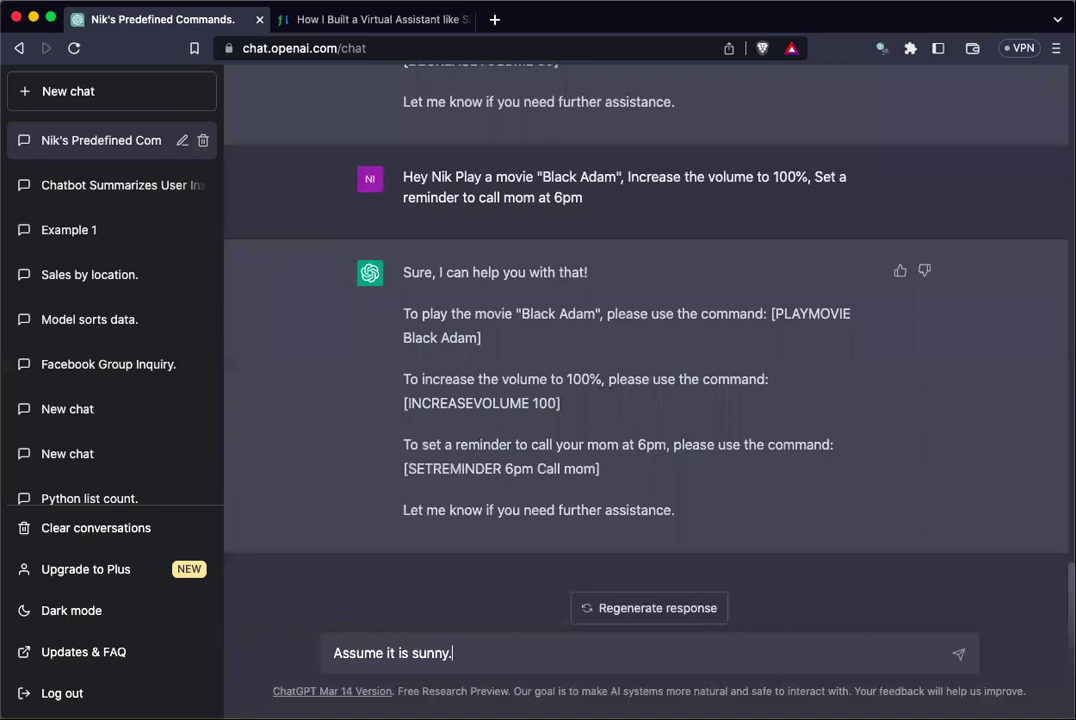
pyautogui.write(' Hey Nik')
pyautogui.write(', if')
pyautogui.press('BackSpace')
pyautogui.press('BackSpace')
pyautogui.press('BackSpace')
pyautogui.press('BackSpace')
pyautogui.write('if the weather is')
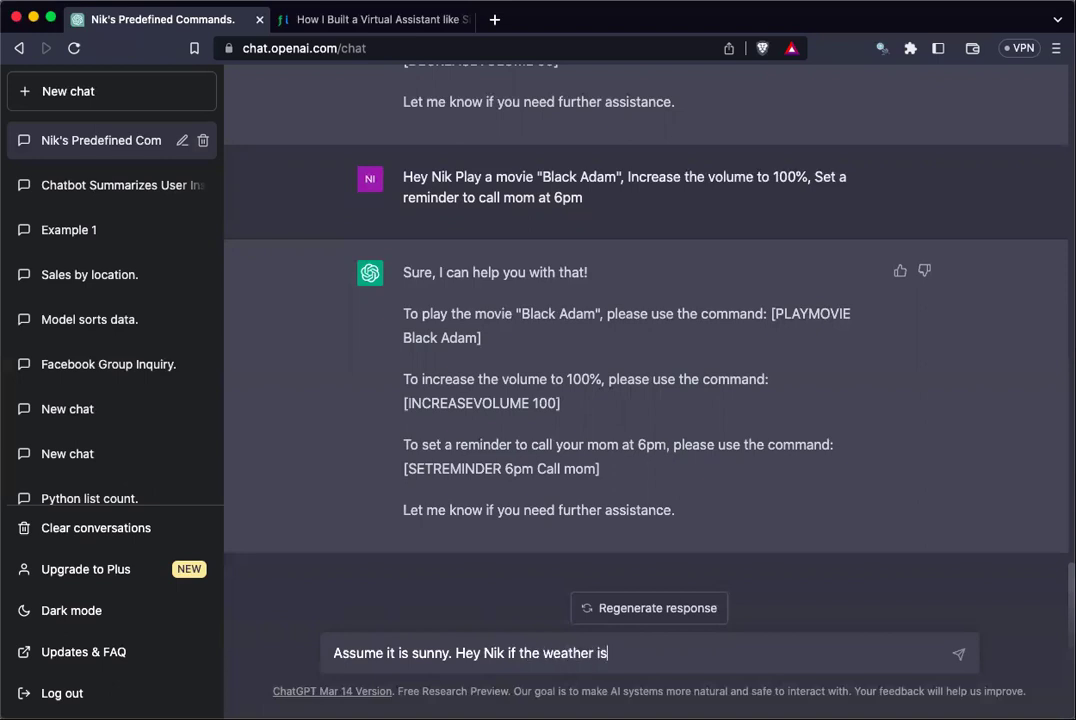
pyautogui.write(' sunny')
pyautogui.press('BackSpace')
pyautogui.press('BackSpace')
pyautogui.press('BackSpace')
pyautogui.press('BackSpace')
pyautogui.press('BackSpace')
pyautogui.press('BackSpace')
pyautogui.press('BackSpace')
pyautogui.press('BackSpace')
pyautogui.press('BackSpace')
pyautogui.press('BackSpace')
pyautogui.press('BackSpace')
pyautogui.press('BackSpace')
pyautogui.press('BackSpace')
pyautogui.press('BackSpace')
pyautogui.press('BackSpace')
pyautogui.press('BackSpace')
pyautogui.press('BackSpace')
pyautogui.press('BackSpace')
pyautogui.press('BackSpace')
pyautogui.press('BackSpace')
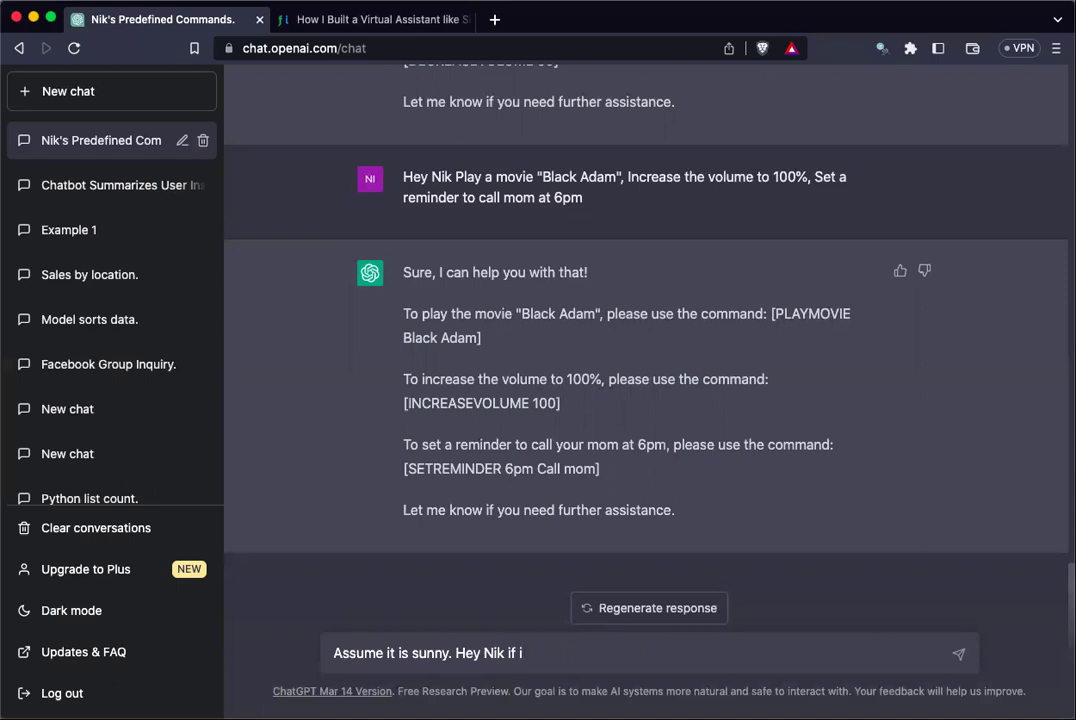
pyautogui.press('BackSpace')
pyautogui.press('BackSpace')
pyautogui.press('BackSpace')
pyautogui.write('whats the weather')
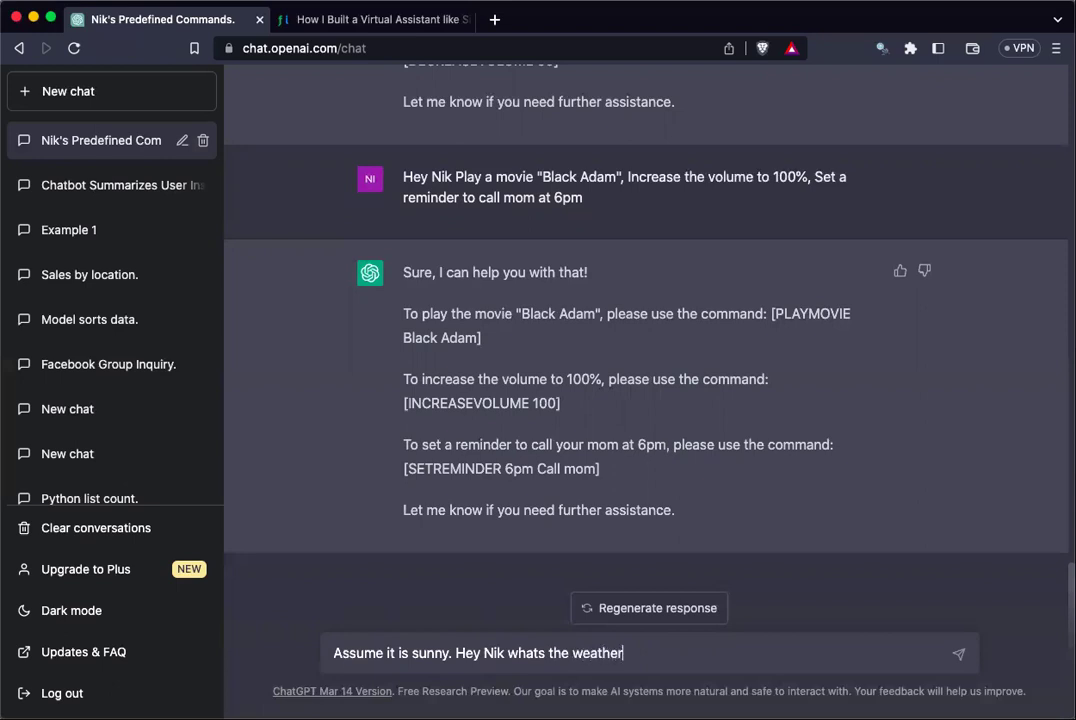
pyautogui.write(' today, if it is sunny')
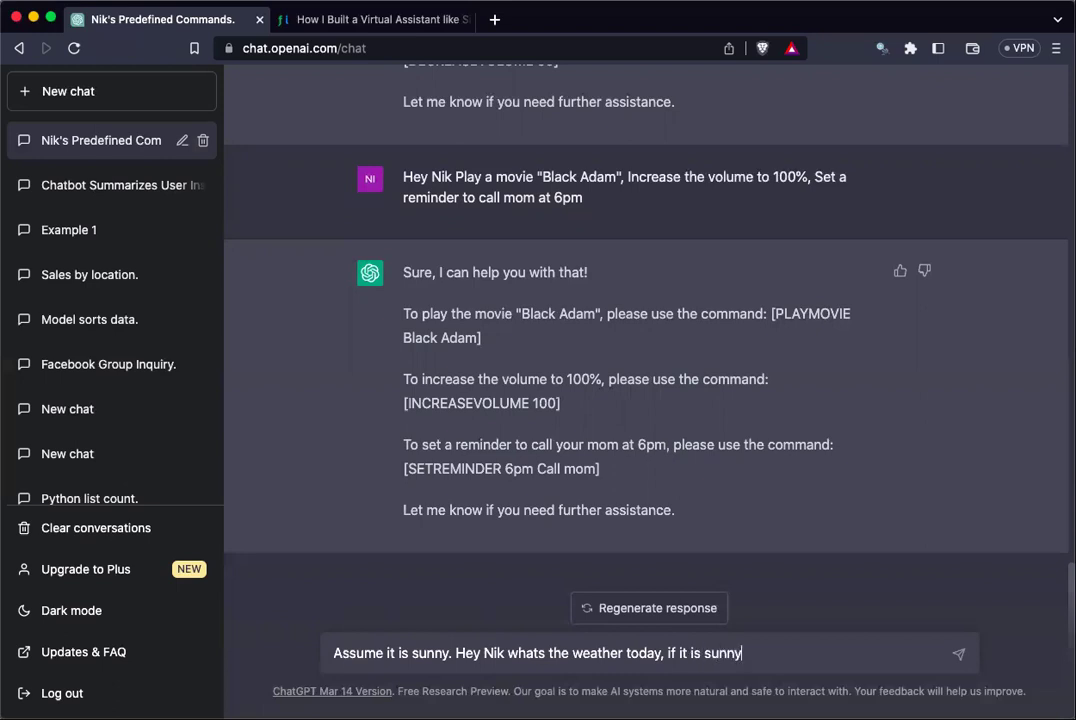
pyautogui.write(',')
pyautogui.press('BackSpace')
pyautogui.press('BackSpace')
pyautogui.write('book a cab for the')
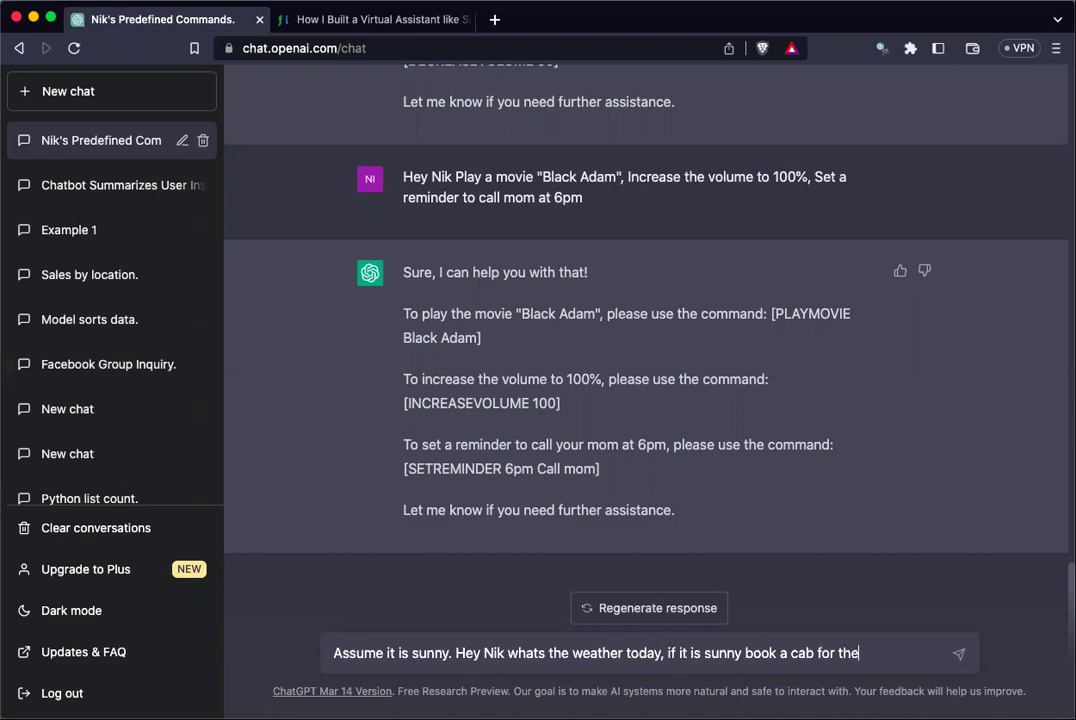
pyautogui.write(' beach and play s')
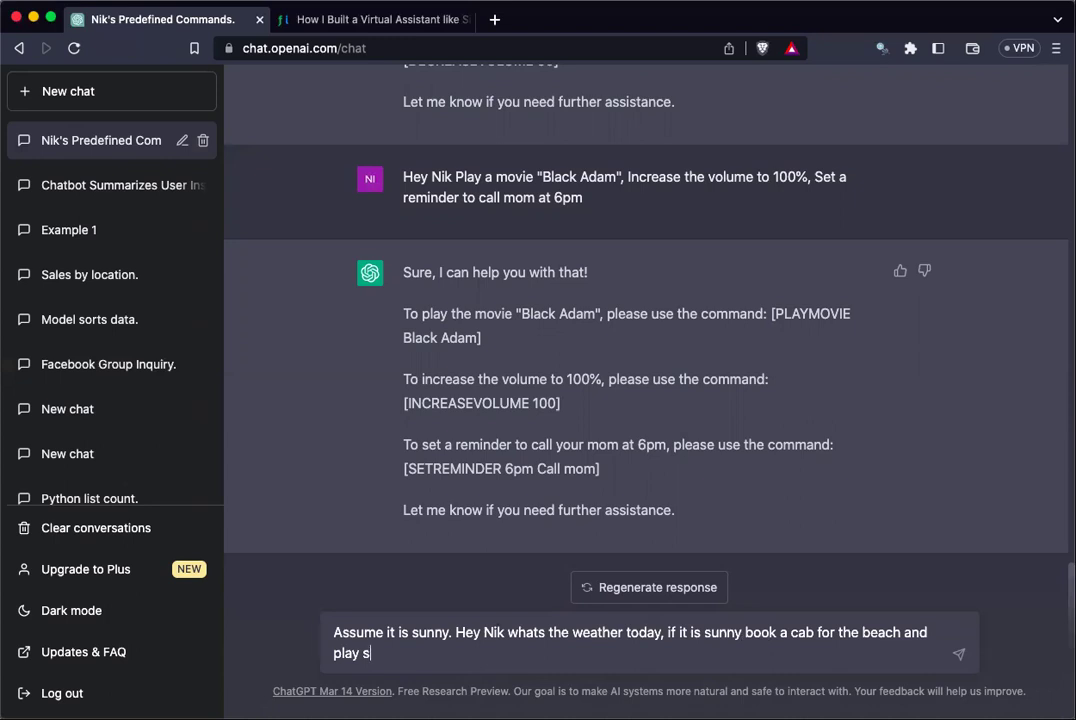
pyautogui.write('ong Californiaby 2 PAC')
pyautogui.press('Return')
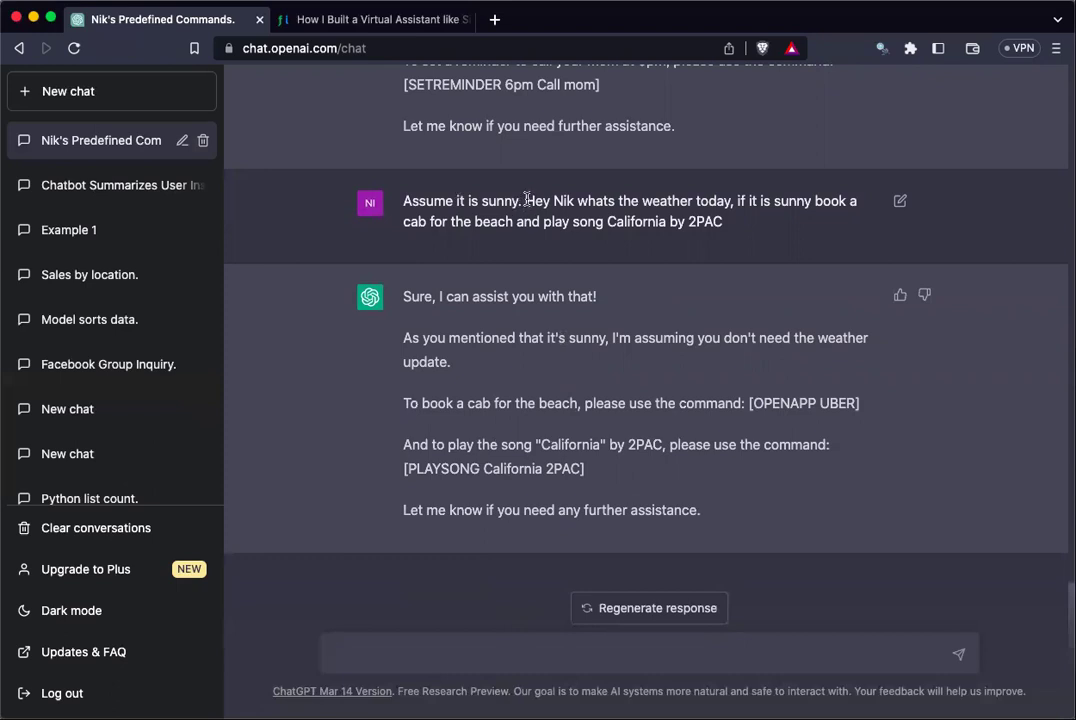
# - Resend the Hey Nik request without 'Assume it is sunny' and review the [WEATHER]-first reply
pyautogui.moveTo(526, 200); pyautogui.dragTo(769, 250)
pyautogui.press('cmd+c')
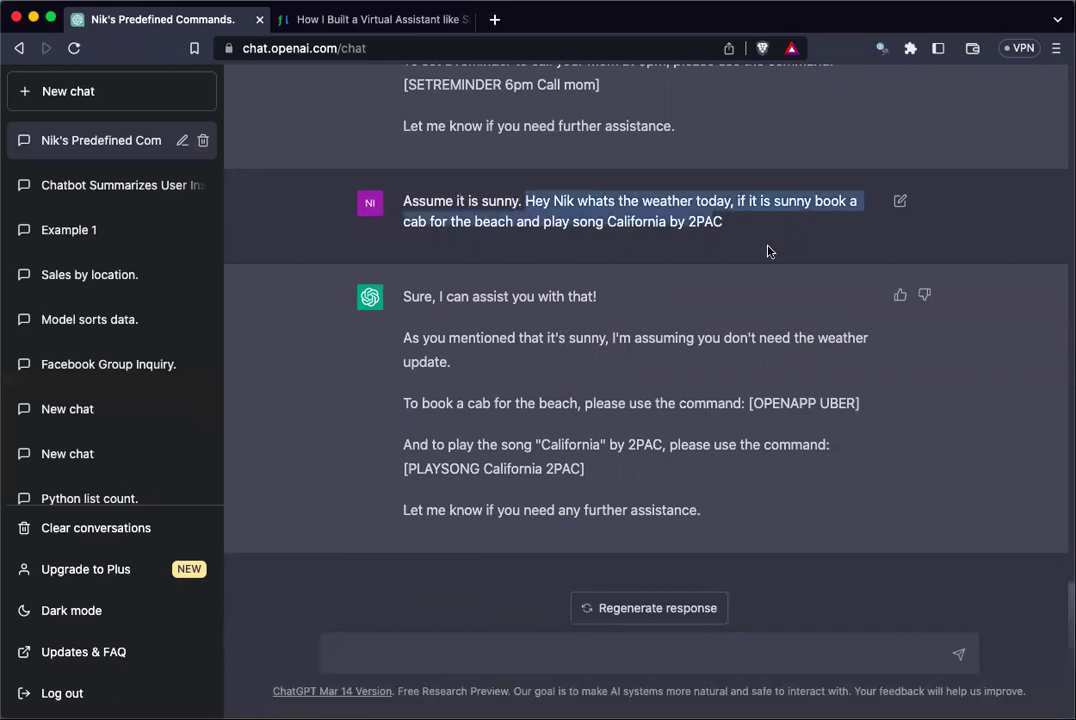
pyautogui.click(395, 645)
pyautogui.press('cmd+v')
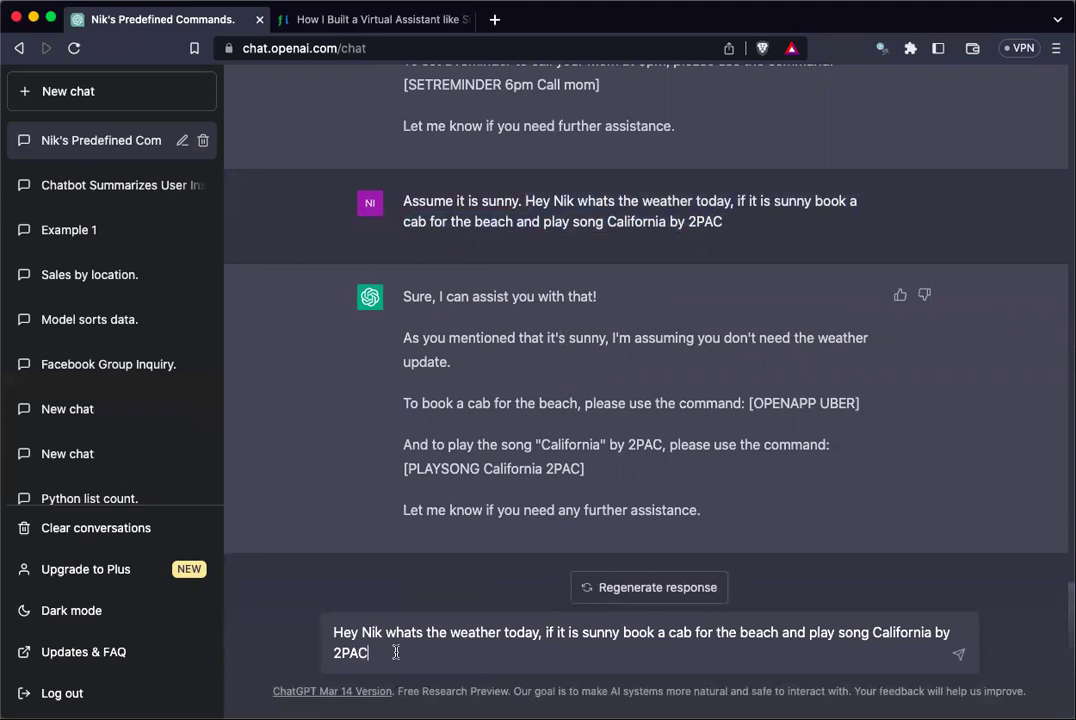
pyautogui.press('Return')
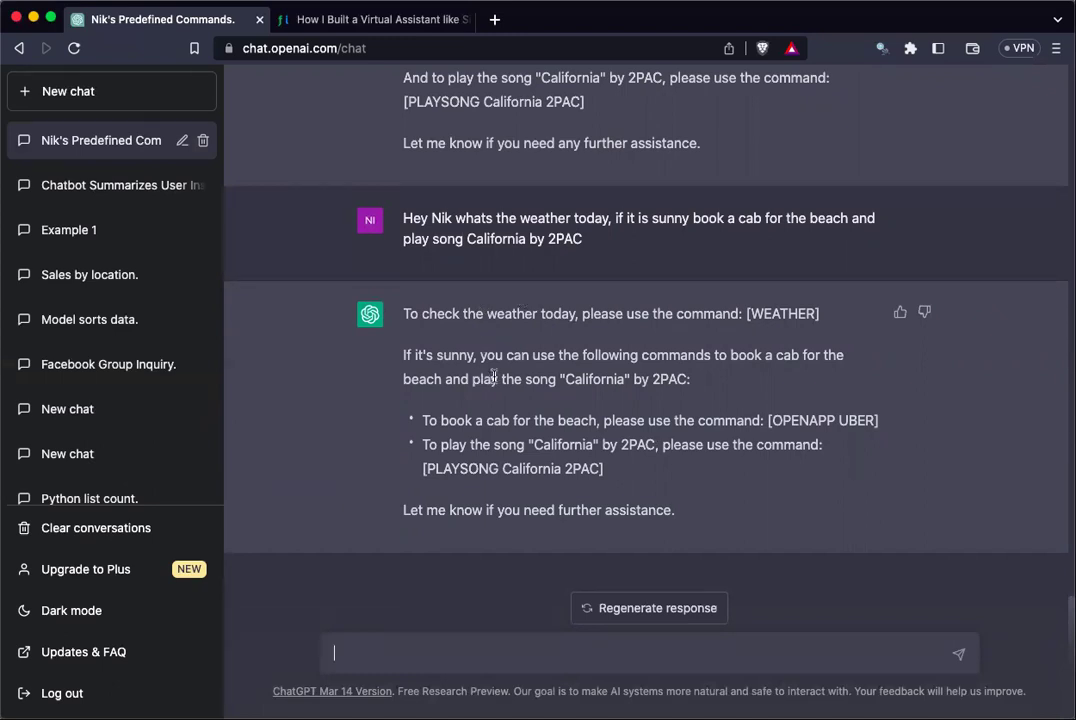
pyautogui.scroll(5, 490, 340)
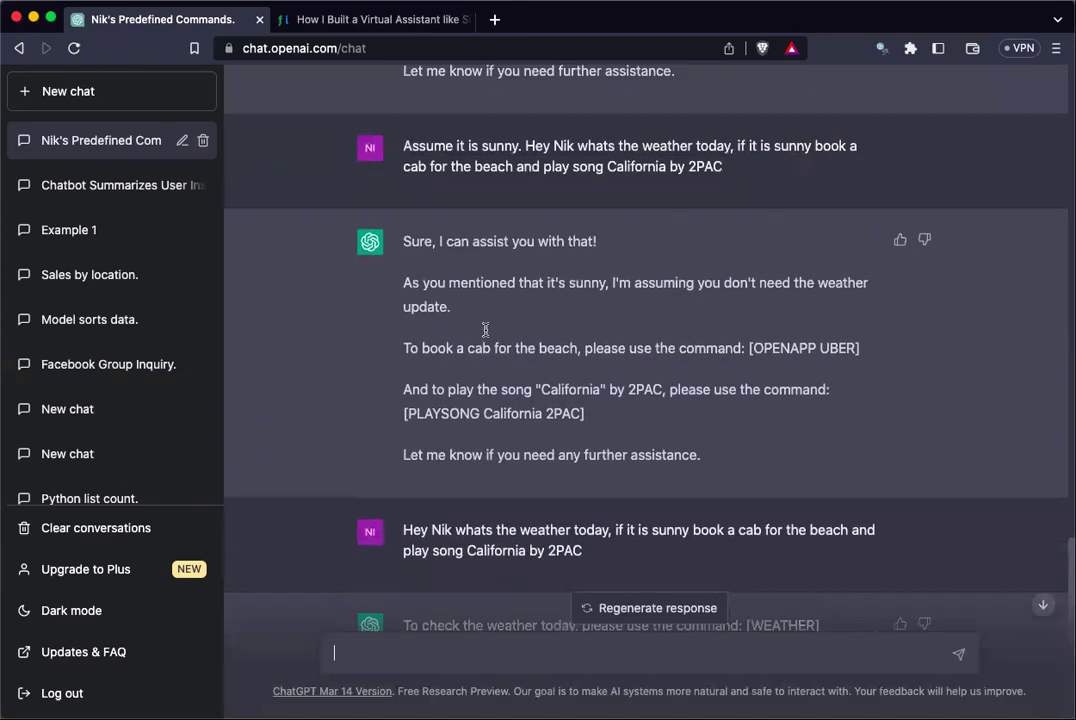
pyautogui.scroll(15, 485, 330)
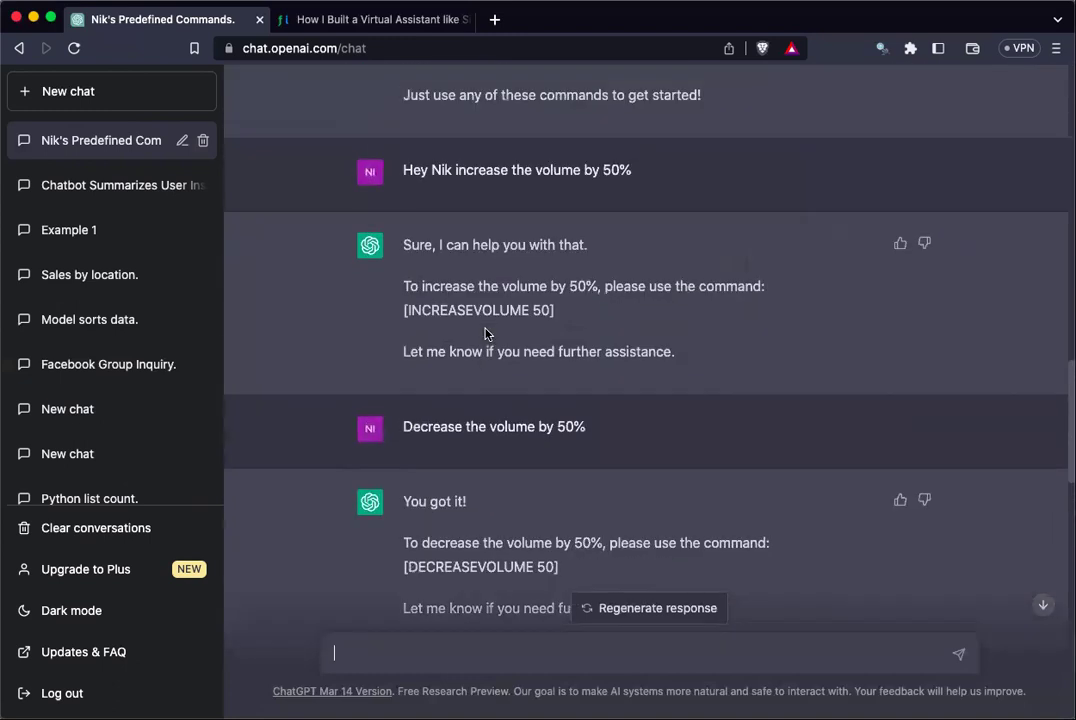
pyautogui.scroll(-15, 466, 458)
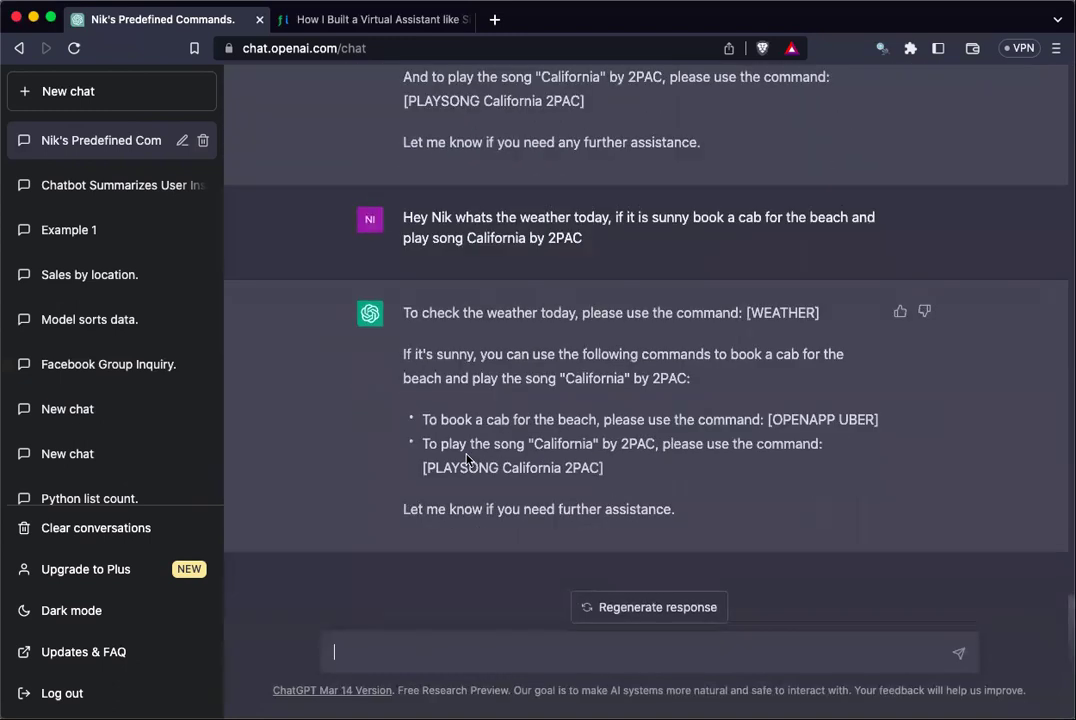